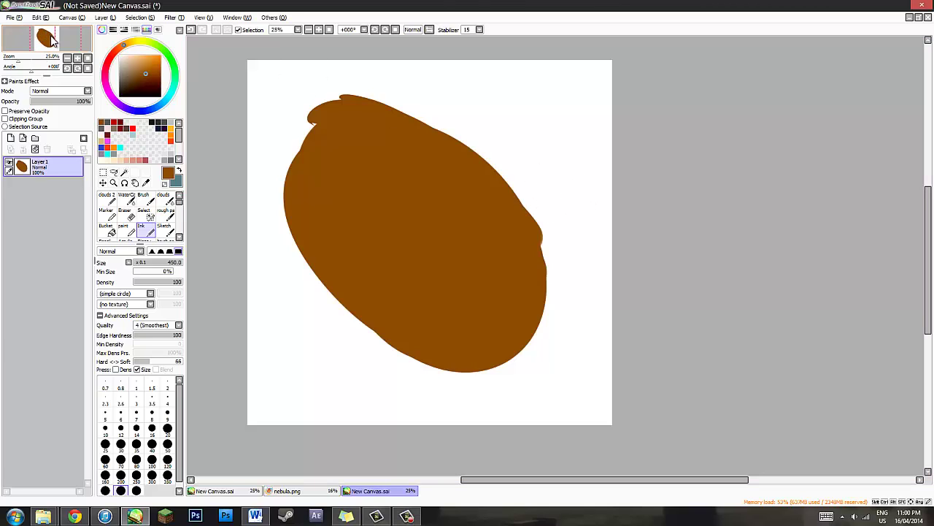
- Select the Acrylic brush for painting on the layer with the brown oval
{"action": "left_click_drag", "start_coordinate": [50, 34], "coordinate": [51, 40]}
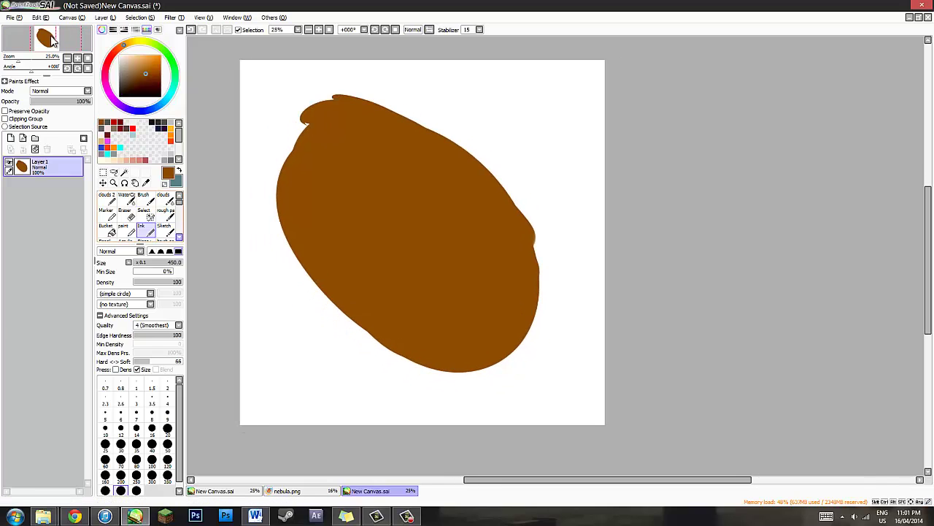
{"action": "left_click", "coordinate": [179, 236]}
{"action": "left_click", "coordinate": [126, 212]}
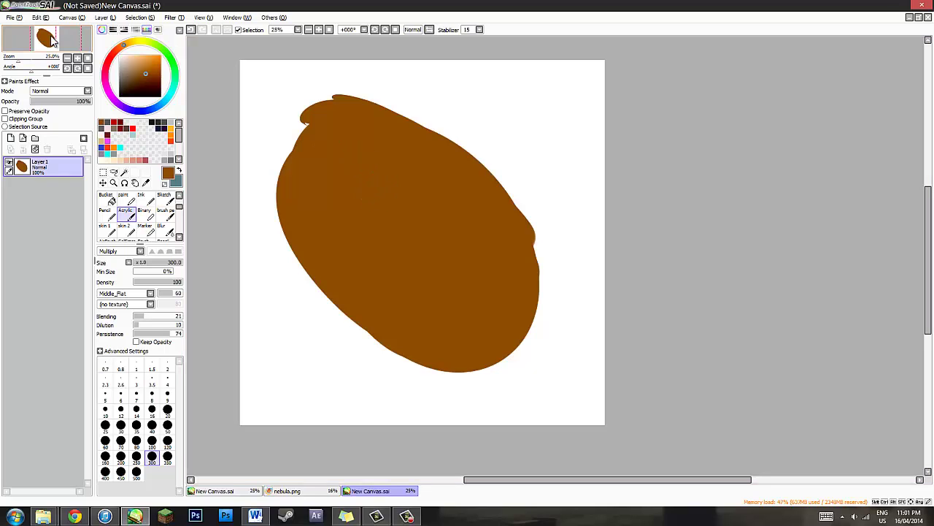
{"action": "left_click_drag", "start_coordinate": [51, 35], "coordinate": [51, 38]}
{"action": "scroll", "coordinate": [51, 40], "scroll_direction": "up", "scroll_amount": 1}
{"action": "left_click_drag", "start_coordinate": [51, 36], "coordinate": [54, 37]}
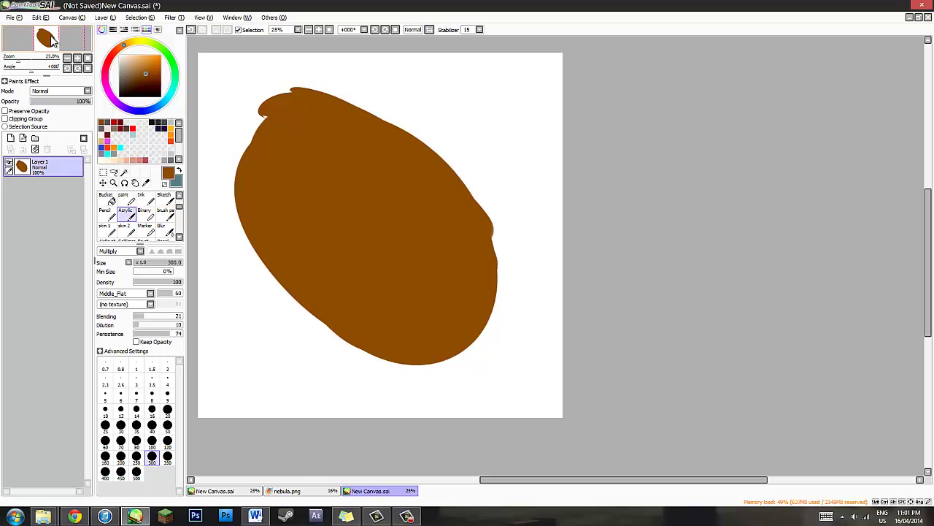
{"action": "left_click_drag", "start_coordinate": [51, 40], "coordinate": [52, 41]}
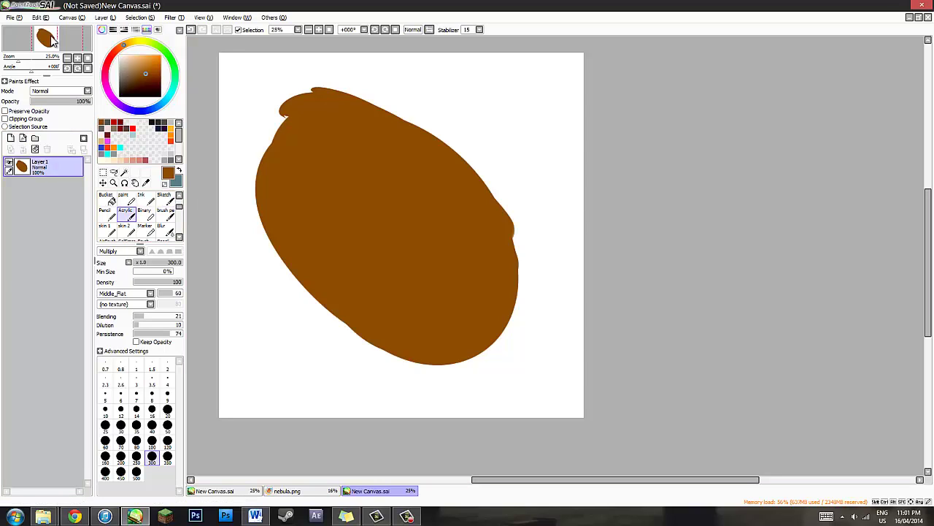
{"action": "left_click_drag", "start_coordinate": [51, 40], "coordinate": [51, 38]}
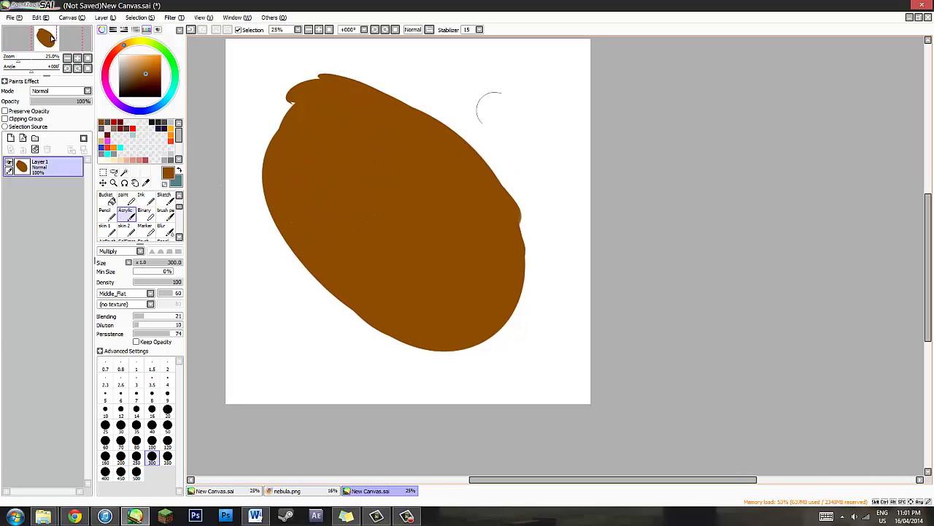
- Paint several overlapping brown test strokes with the Acrylic brush over the white area beside the oval's upper edge
{"action": "left_click_drag", "start_coordinate": [410, 59], "coordinate": [530, 174]}
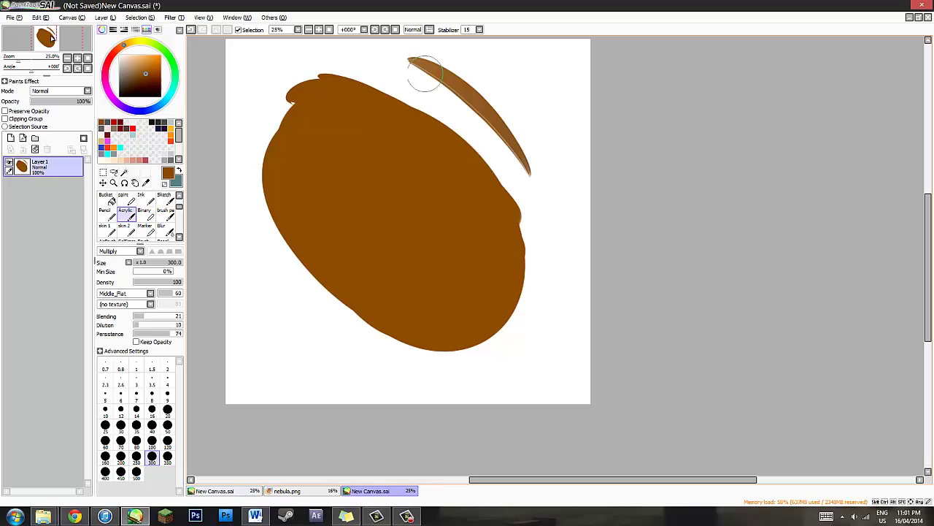
{"action": "left_click_drag", "start_coordinate": [463, 56], "coordinate": [572, 202]}
{"action": "left_click_drag", "start_coordinate": [485, 83], "coordinate": [548, 280]}
{"action": "mouse_move", "coordinate": [527, 171]}
{"action": "left_mouse_down"}
{"action": "mouse_move", "coordinate": [536, 355]}
{"action": "mouse_move", "coordinate": [510, 152]}
{"action": "left_mouse_up"}
{"action": "mouse_move", "coordinate": [459, 100]}
{"action": "left_mouse_down"}
{"action": "mouse_move", "coordinate": [499, 143]}
{"action": "mouse_move", "coordinate": [409, 85]}
{"action": "mouse_move", "coordinate": [517, 108]}
{"action": "mouse_move", "coordinate": [524, 156]}
{"action": "left_mouse_up"}
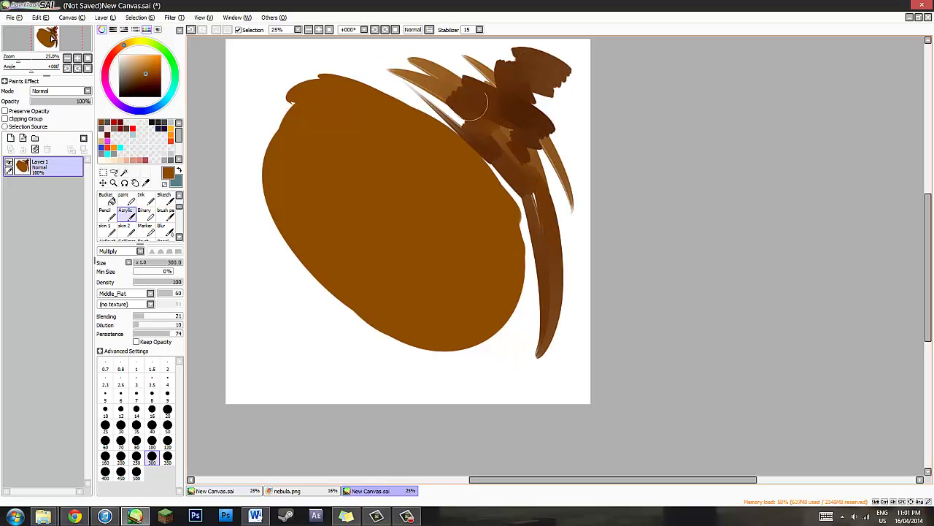
- Undo all the brown test strokes beside the oval
{"action": "key", "text": "ctrl+z"}
{"action": "key", "text": "ctrl+z"}
{"action": "key", "text": "ctrl+z"}
{"action": "key", "text": "ctrl+z"}
{"action": "key", "text": "ctrl+z"}
{"action": "key", "text": "ctrl+z"}
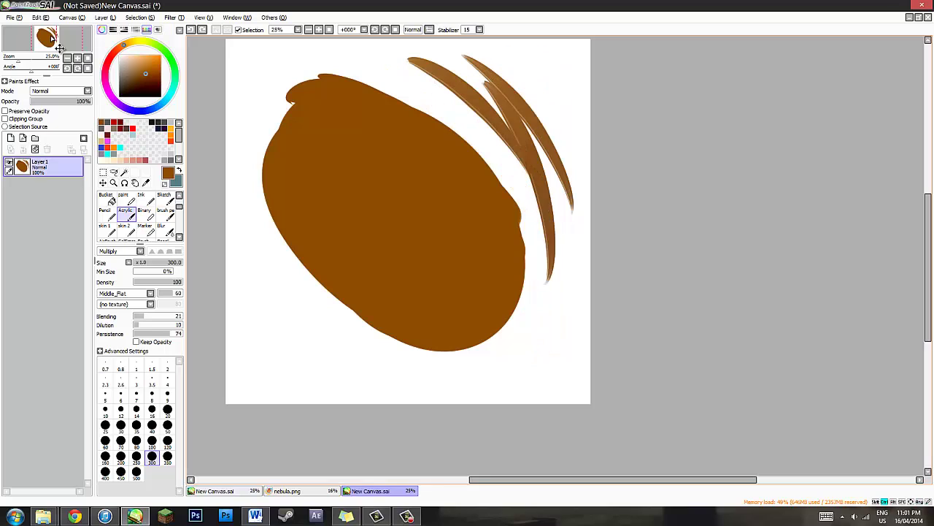
{"action": "key", "text": "ctrl+z"}
{"action": "key", "text": "ctrl+z"}
{"action": "key", "text": "ctrl+z"}
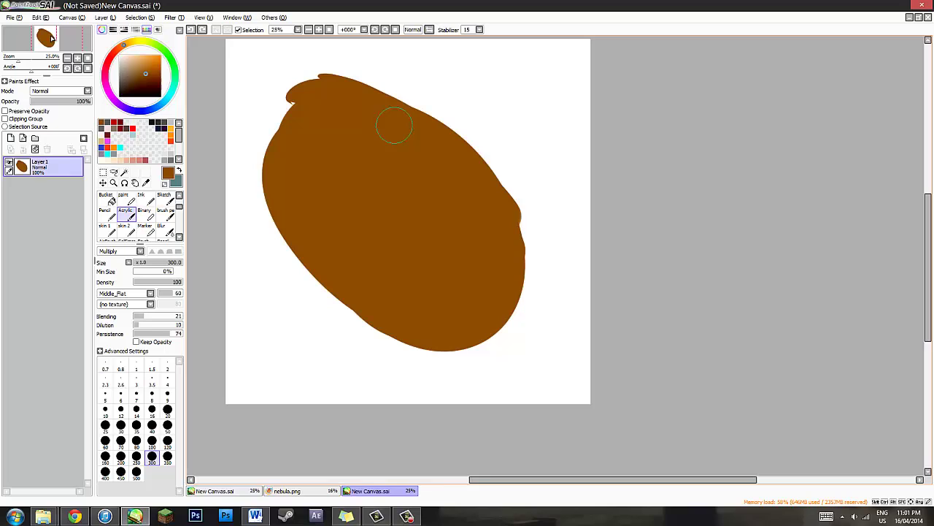
- Swap to the blue-grey colour, try a wavy stroke across the brown oval and undo it
{"action": "key", "text": "x"}
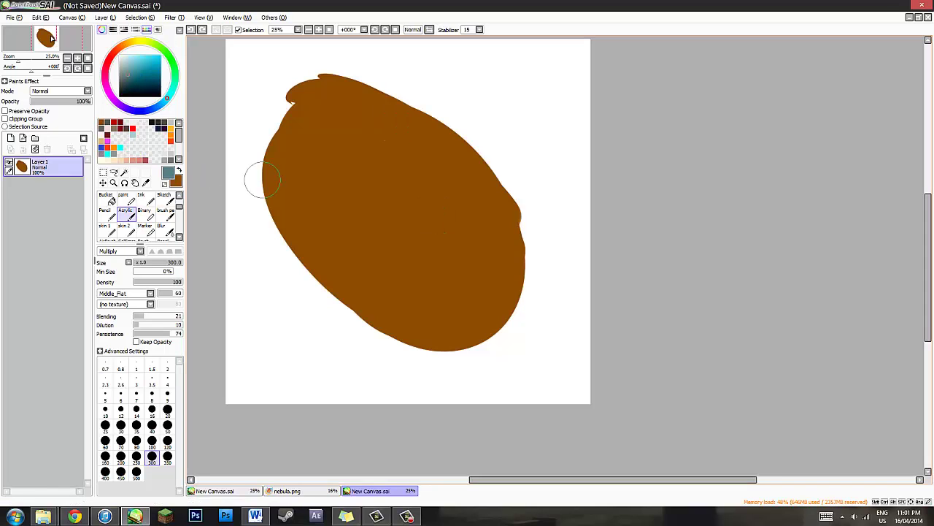
{"action": "mouse_move", "coordinate": [306, 168]}
{"action": "left_mouse_down"}
{"action": "mouse_move", "coordinate": [321, 202]}
{"action": "mouse_move", "coordinate": [366, 212]}
{"action": "mouse_move", "coordinate": [390, 193]}
{"action": "mouse_move", "coordinate": [449, 201]}
{"action": "left_mouse_up"}
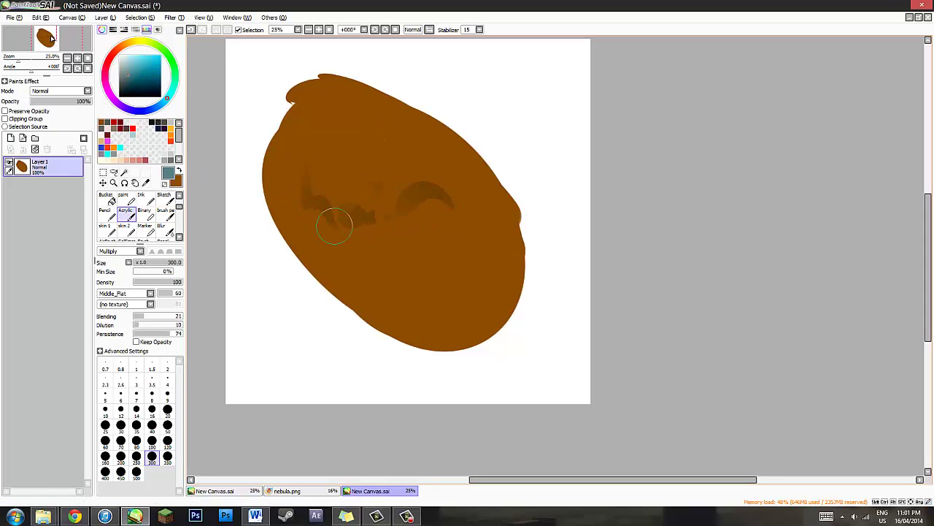
{"action": "key", "text": "ctrl+z"}
{"action": "key", "text": "ctrl+z"}
{"action": "key", "text": "ctrl+z"}
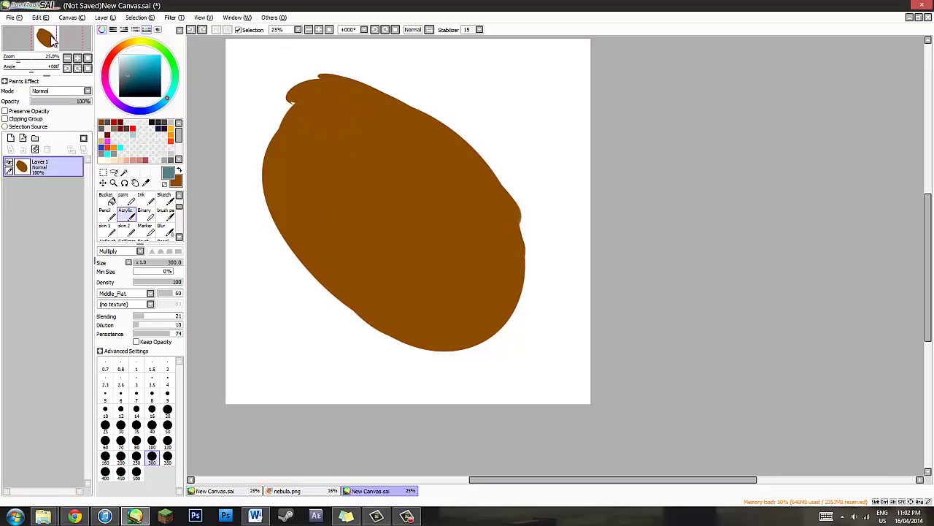
- Add a new layer above the brown oval and clip it to the oval's layer
{"action": "left_click", "coordinate": [10, 138]}
{"action": "left_click", "coordinate": [5, 118]}
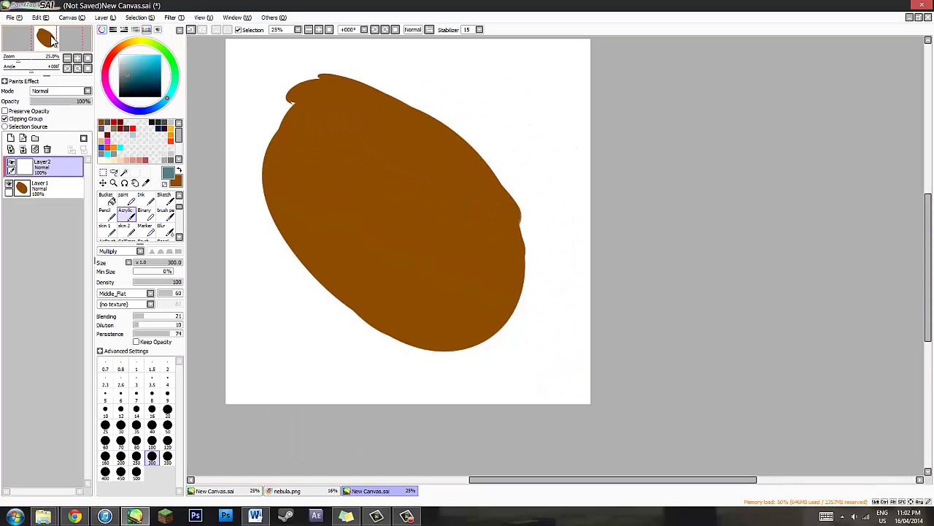
{"action": "left_click_drag", "start_coordinate": [51, 35], "coordinate": [52, 40]}
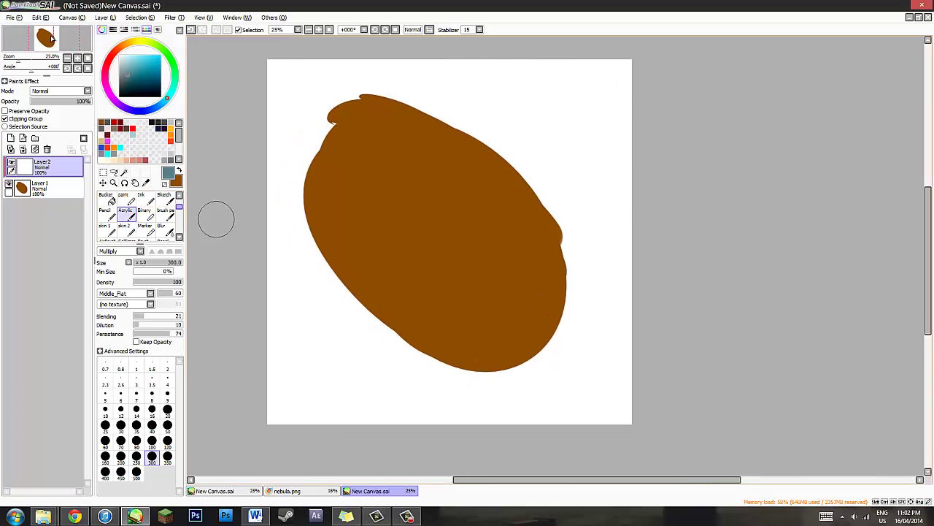
{"action": "left_click_drag", "start_coordinate": [51, 39], "coordinate": [52, 40]}
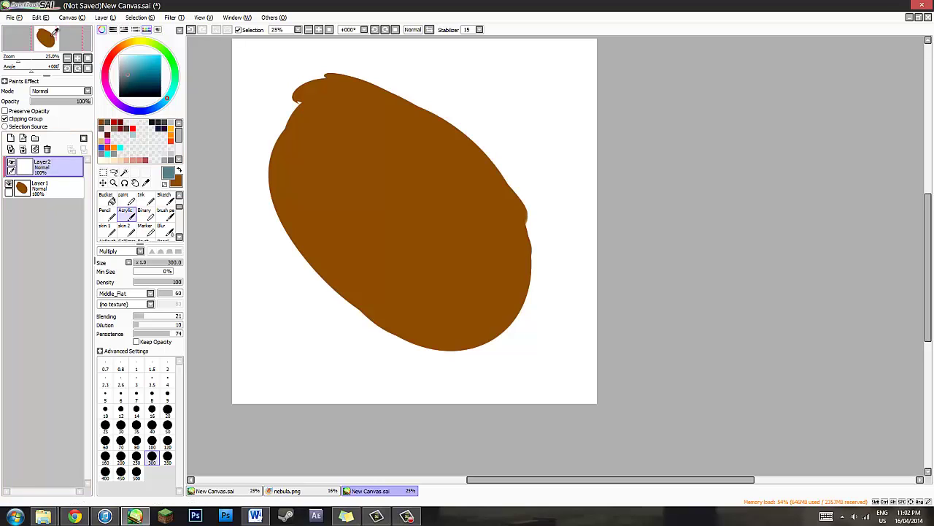
- Fill the clipped layer with black and lower its opacity to 48%
{"action": "left_click", "coordinate": [119, 96]}
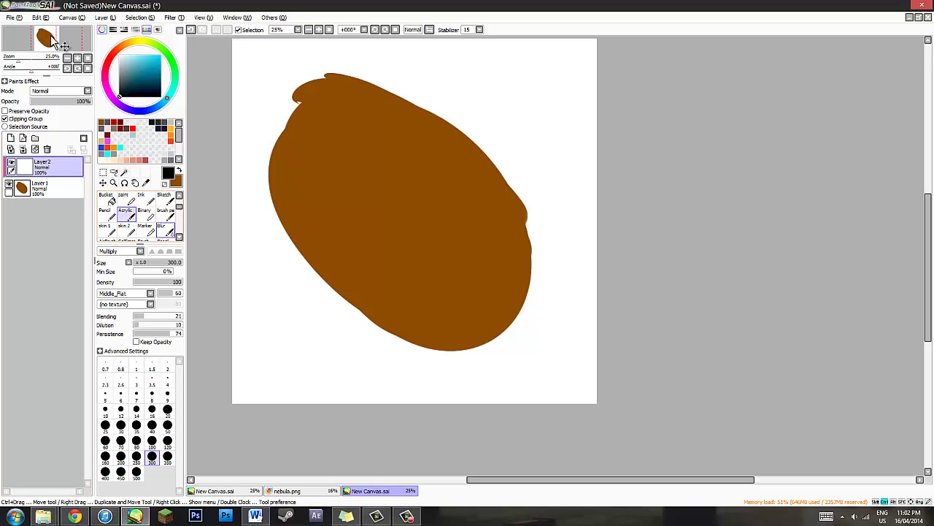
{"action": "key", "text": "g"}
{"action": "key", "text": "ctrl+f"}
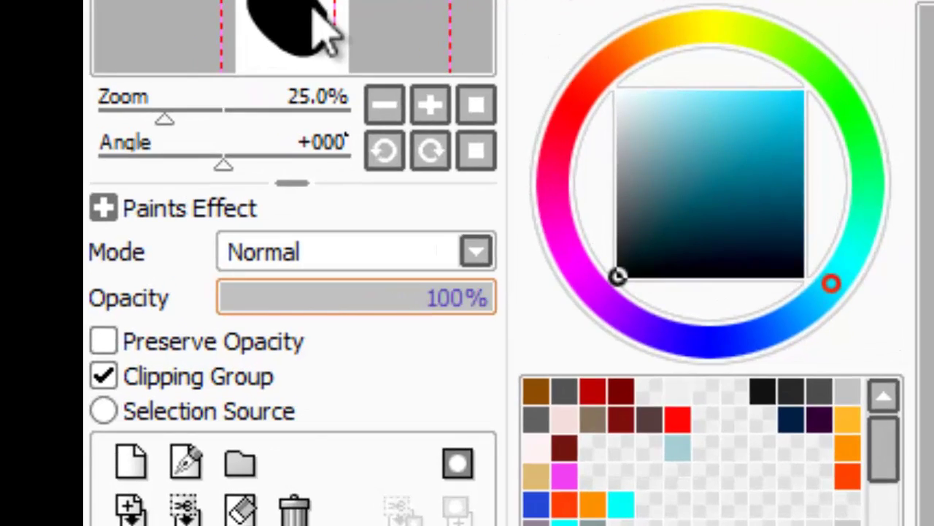
{"action": "left_click_drag", "start_coordinate": [490, 298], "coordinate": [351, 298]}
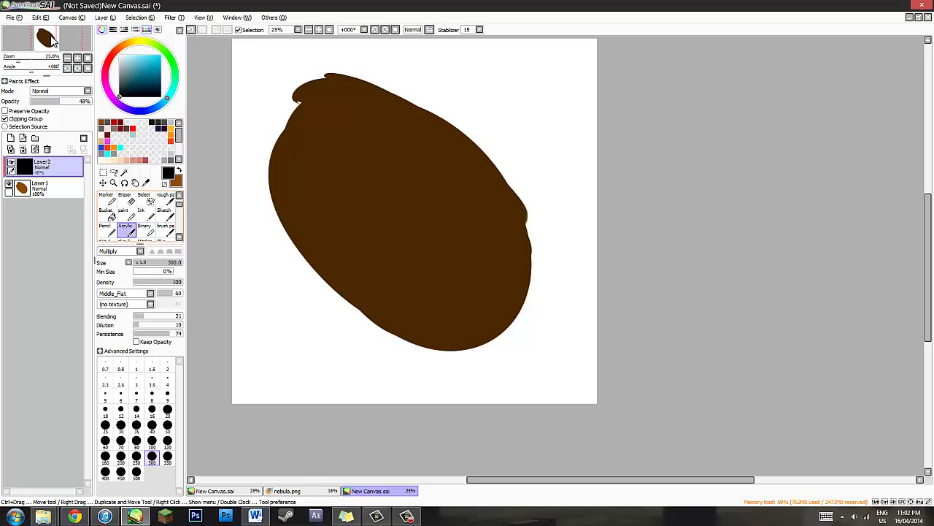
- Rename the Acrylic brush as Hair and fur
{"action": "double_click", "coordinate": [126, 230]}
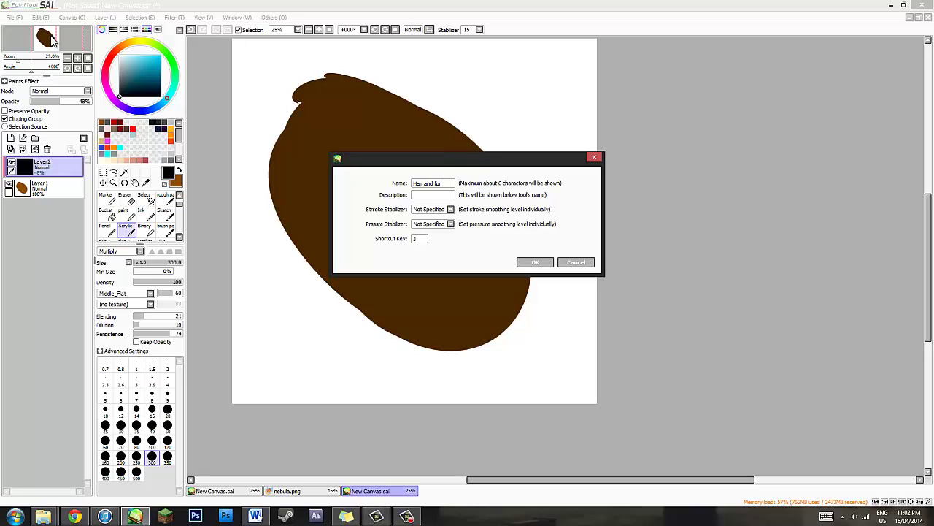
{"action": "key", "text": "Return"}
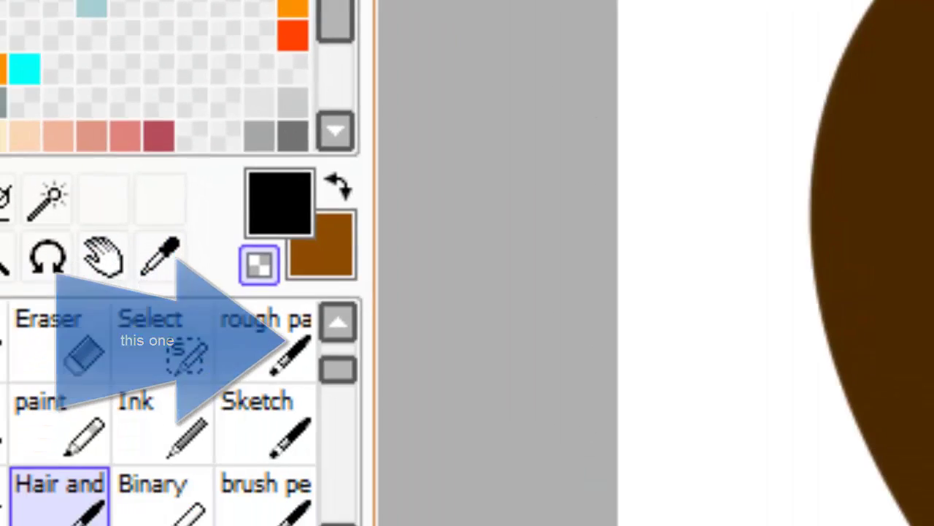
- Try rough strokes in transparent colour on the black layer's upper half and undo them
{"action": "mouse_move", "coordinate": [376, 146]}
{"action": "left_mouse_down"}
{"action": "mouse_move", "coordinate": [381, 250]}
{"action": "mouse_move", "coordinate": [299, 150]}
{"action": "left_mouse_up"}
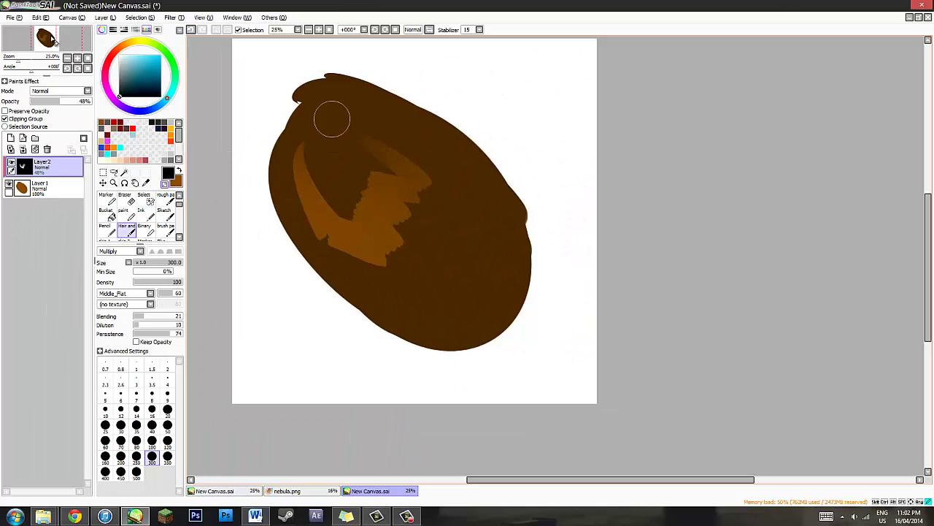
{"action": "mouse_move", "coordinate": [358, 124]}
{"action": "left_mouse_down"}
{"action": "mouse_move", "coordinate": [409, 182]}
{"action": "mouse_move", "coordinate": [369, 279]}
{"action": "left_mouse_up"}
{"action": "key", "text": "ctrl+z"}
{"action": "key", "text": "ctrl+z"}
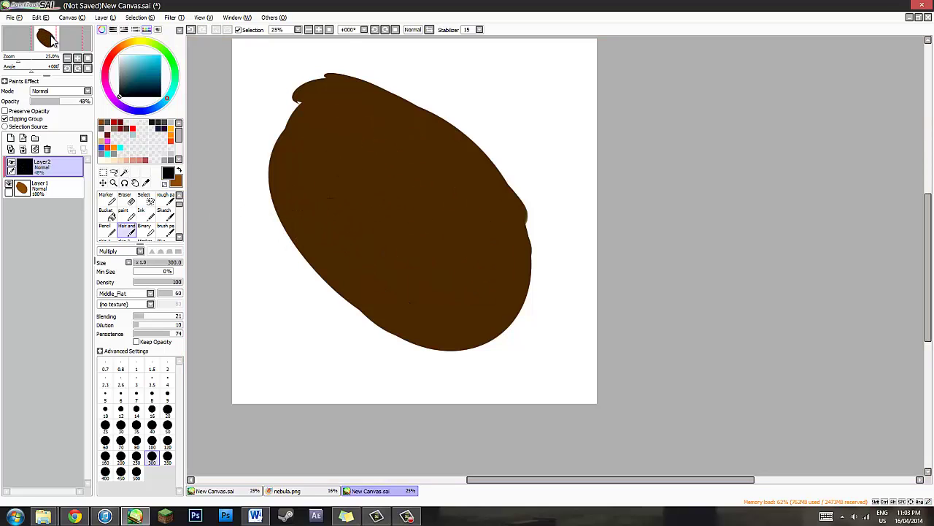
- Try tapered transparent strokes along the oval's upper and outer curve at brush size 300, and restore the solid black layer
{"action": "key", "text": "x"}
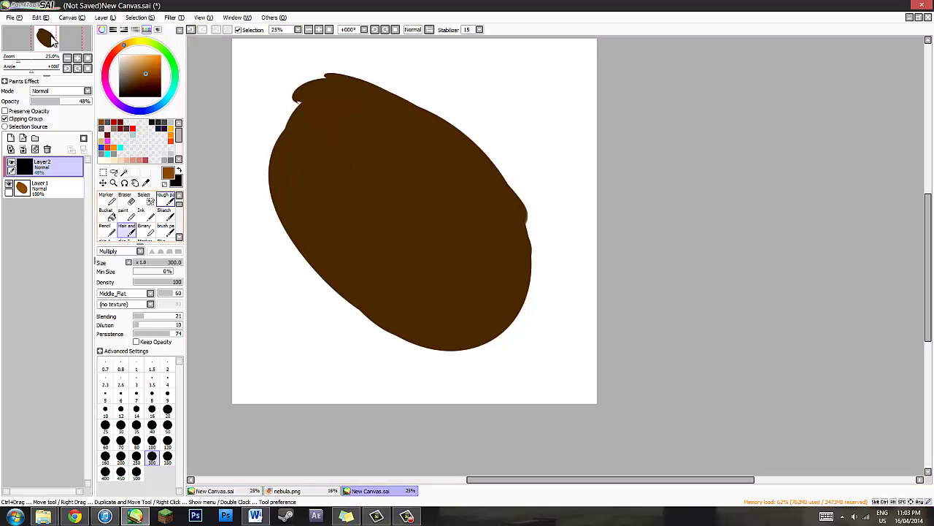
{"action": "key", "text": "x"}
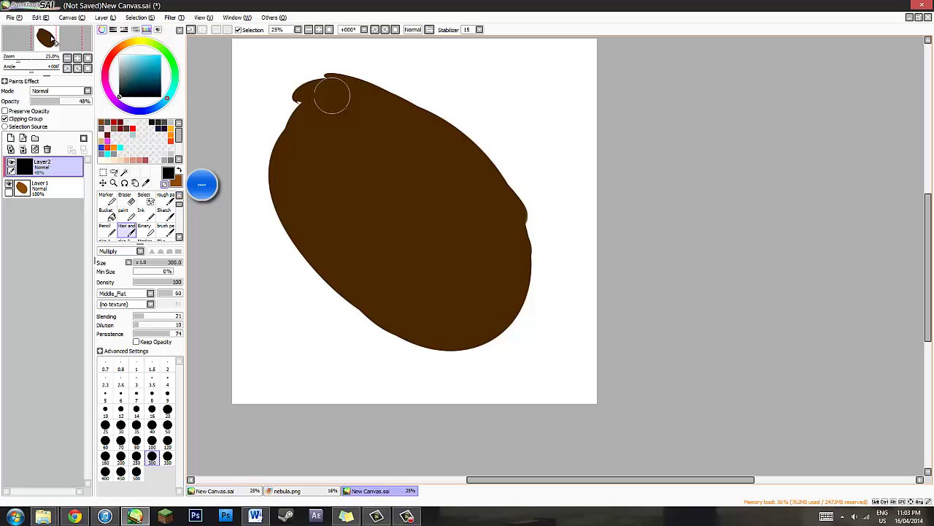
{"action": "left_click_drag", "start_coordinate": [342, 110], "coordinate": [407, 149]}
{"action": "mouse_move", "coordinate": [340, 114]}
{"action": "left_mouse_down"}
{"action": "mouse_move", "coordinate": [436, 196]}
{"action": "mouse_move", "coordinate": [439, 213]}
{"action": "left_mouse_up"}
{"action": "left_click_drag", "start_coordinate": [356, 97], "coordinate": [479, 209]}
{"action": "left_click_drag", "start_coordinate": [395, 94], "coordinate": [496, 189]}
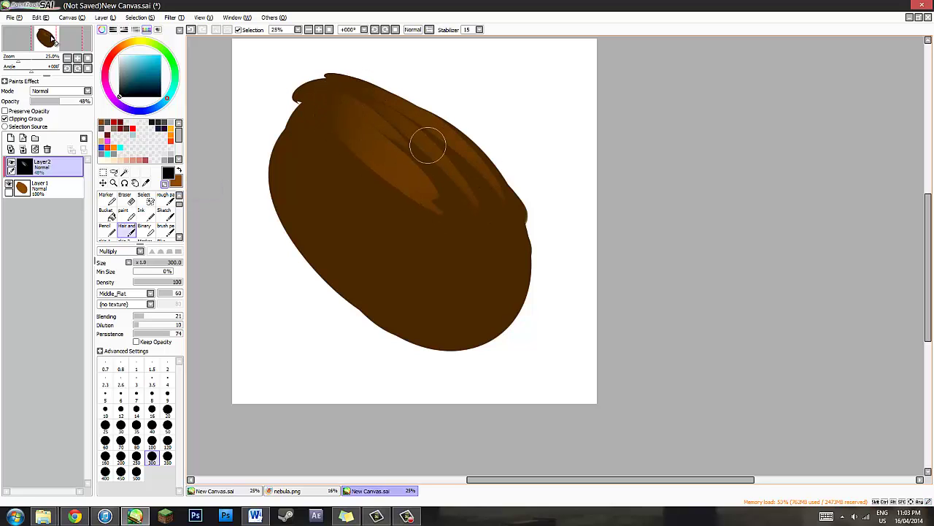
{"action": "left_click_drag", "start_coordinate": [402, 143], "coordinate": [493, 267]}
{"action": "left_click_drag", "start_coordinate": [433, 137], "coordinate": [509, 264]}
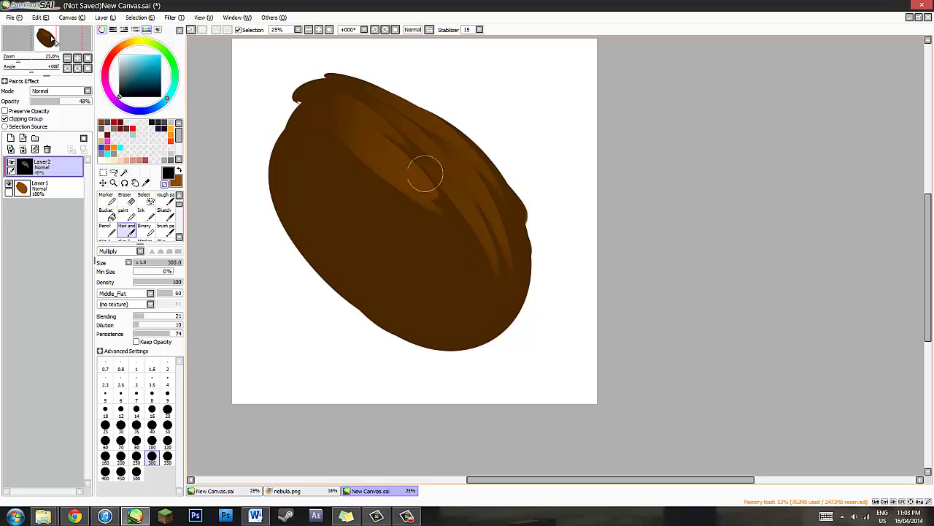
{"action": "left_click_drag", "start_coordinate": [442, 190], "coordinate": [494, 311]}
{"action": "left_click_drag", "start_coordinate": [387, 183], "coordinate": [497, 314]}
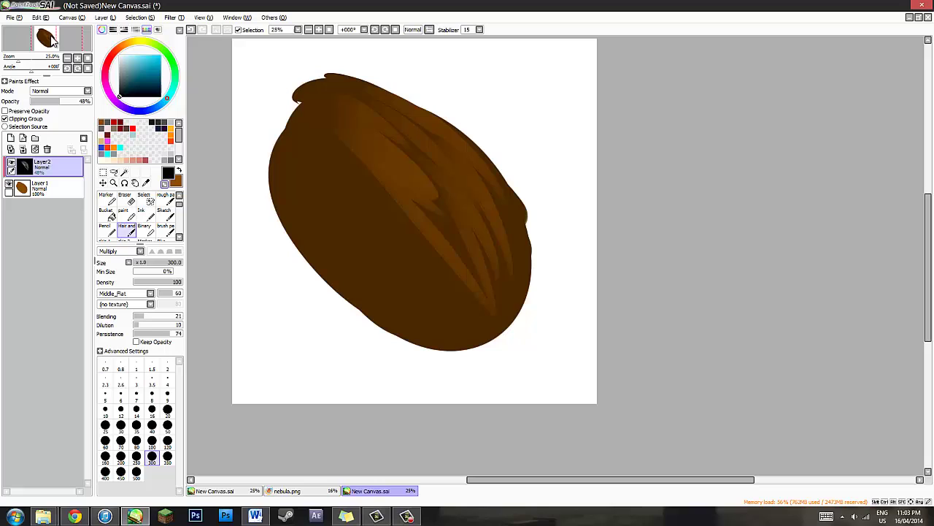
{"action": "key", "text": "Delete"}
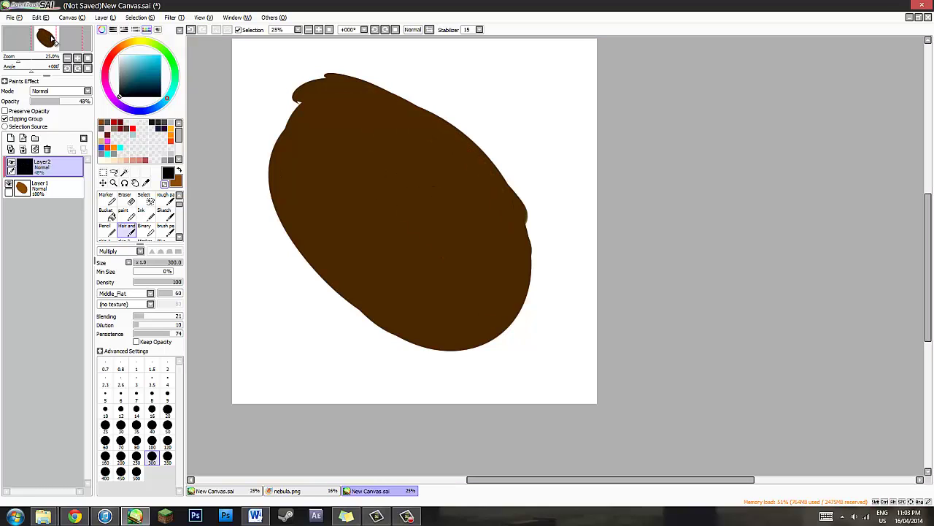
- Set the brush size to 500 and carve broad transparent strokes diagonally down the middle of the oval
{"action": "key", "text": "bracketright"}
{"action": "key", "text": "bracketright"}
{"action": "key", "text": "bracketright"}
{"action": "key", "text": "bracketright"}
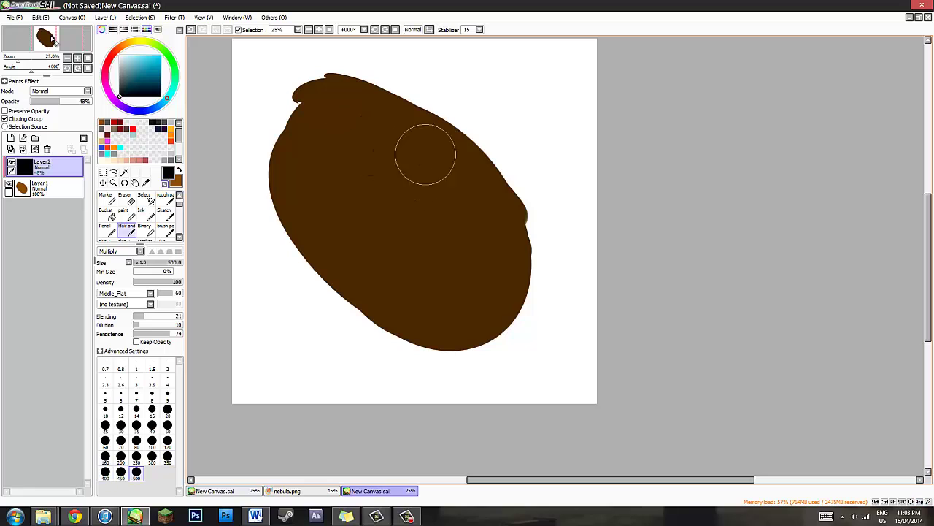
{"action": "left_click_drag", "start_coordinate": [329, 100], "coordinate": [501, 232]}
{"action": "mouse_move", "coordinate": [378, 150]}
{"action": "left_mouse_down"}
{"action": "mouse_move", "coordinate": [409, 195]}
{"action": "mouse_move", "coordinate": [356, 158]}
{"action": "mouse_move", "coordinate": [463, 309]}
{"action": "left_mouse_up"}
{"action": "mouse_move", "coordinate": [355, 170]}
{"action": "left_mouse_down"}
{"action": "mouse_move", "coordinate": [441, 316]}
{"action": "mouse_move", "coordinate": [428, 327]}
{"action": "left_mouse_up"}
- Reduce the brush size to 70 and add thin transparent hair strokes near the oval's left edge
{"action": "key", "text": "bracketleft"}
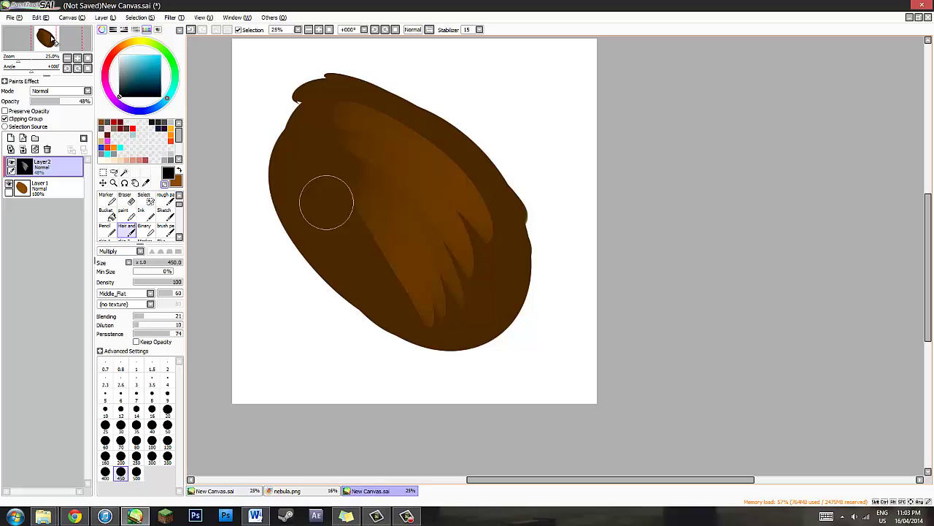
{"action": "key", "text": "bracketleft"}
{"action": "key", "text": "bracketleft"}
{"action": "key", "text": "bracketleft"}
{"action": "key", "text": "bracketleft"}
{"action": "key", "text": "bracketleft"}
{"action": "key", "text": "bracketleft"}
{"action": "key", "text": "bracketleft"}
{"action": "key", "text": "bracketleft"}
{"action": "key", "text": "bracketleft"}
{"action": "key", "text": "bracketleft"}
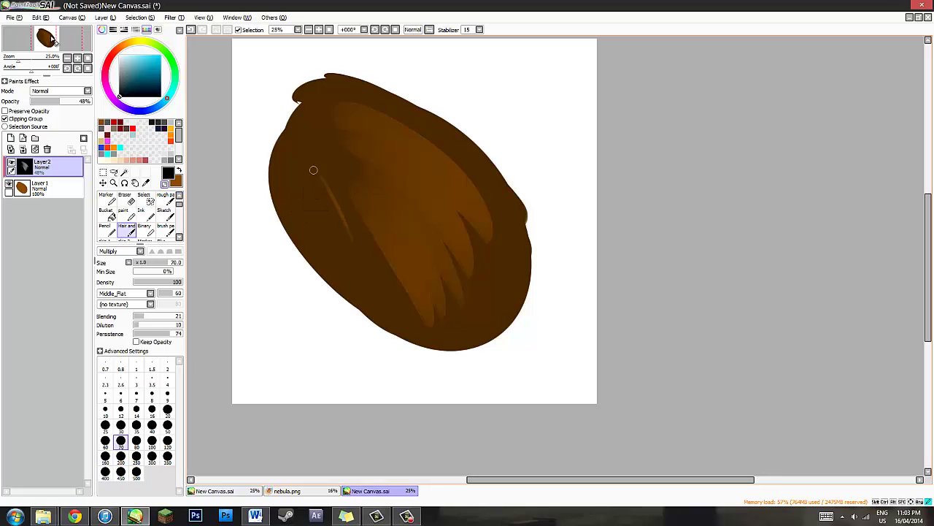
{"action": "left_click_drag", "start_coordinate": [311, 188], "coordinate": [327, 272]}
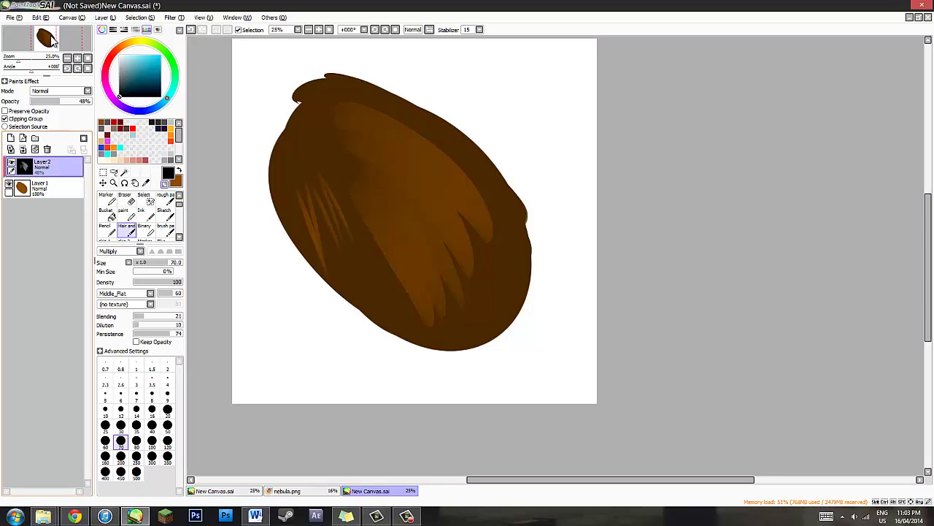
- Clear the strokes from the clipped layer and refill it with solid black
{"action": "key", "text": "ctrl+z"}
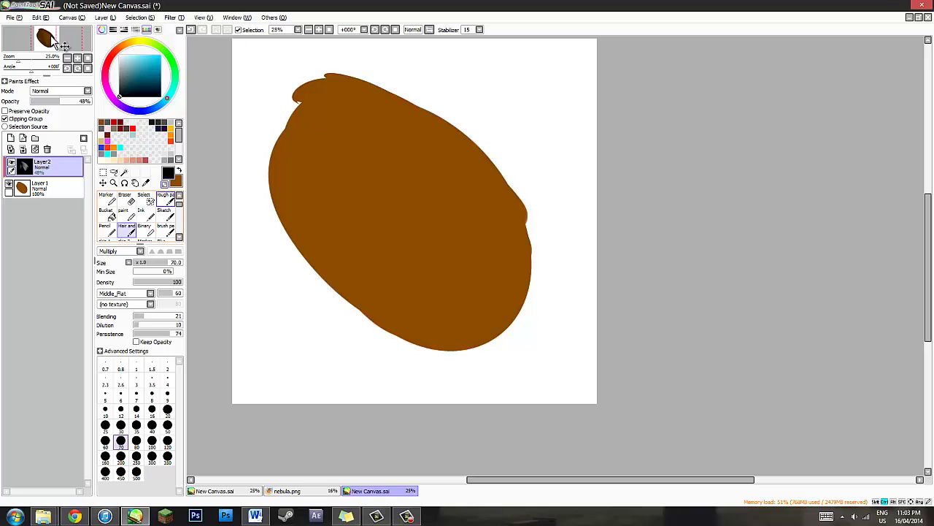
{"action": "key", "text": "ctrl+f"}
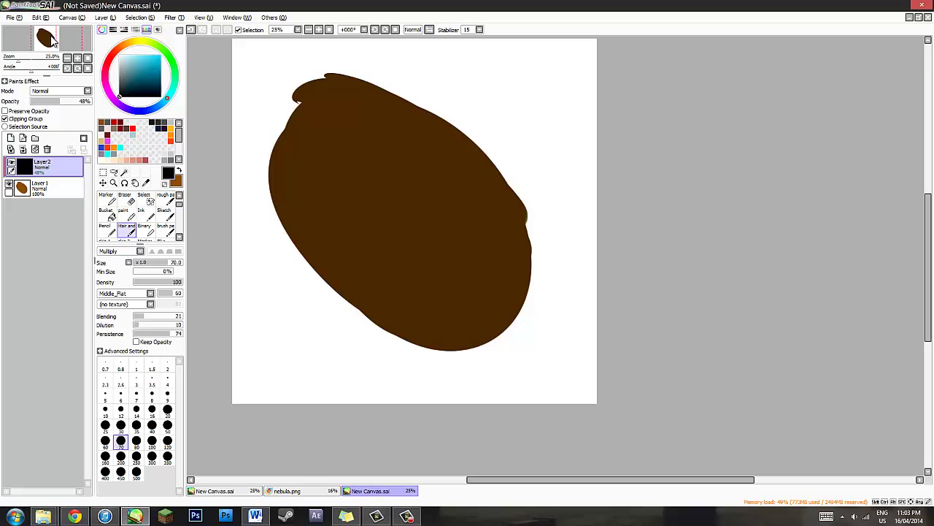
- Set the hair brush size to 250
{"action": "key", "text": "bracketright"}
{"action": "key", "text": "bracketright"}
{"action": "key", "text": "bracketright"}
{"action": "key", "text": "bracketright"}
{"action": "key", "text": "bracketright"}
{"action": "key", "text": "bracketright"}
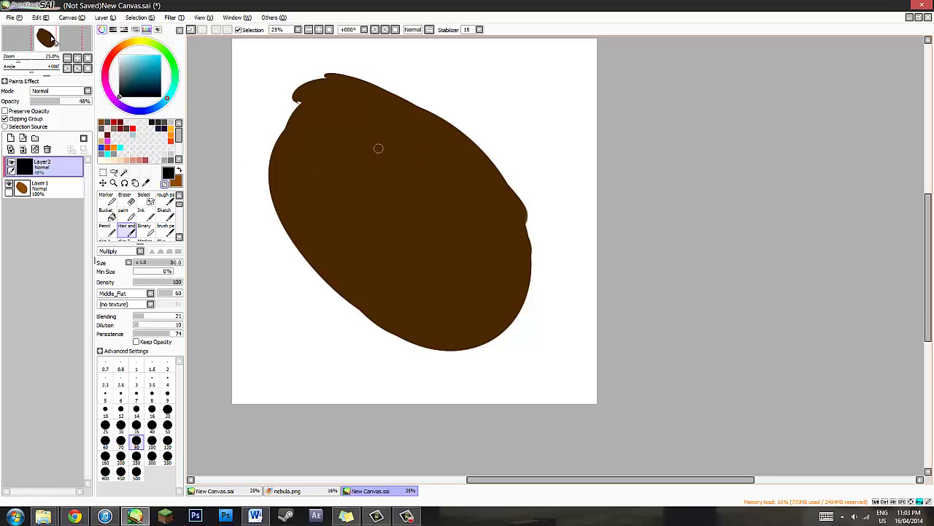
- Try a fan of short tapered transparent strokes in the oval's upper middle, and refill the layer with solid black
{"action": "mouse_move", "coordinate": [385, 144]}
{"action": "left_mouse_down"}
{"action": "mouse_move", "coordinate": [409, 158]}
{"action": "mouse_move", "coordinate": [430, 186]}
{"action": "mouse_move", "coordinate": [388, 201]}
{"action": "left_mouse_up"}
{"action": "mouse_move", "coordinate": [369, 158]}
{"action": "left_mouse_down"}
{"action": "mouse_move", "coordinate": [360, 181]}
{"action": "mouse_move", "coordinate": [374, 160]}
{"action": "mouse_move", "coordinate": [343, 187]}
{"action": "mouse_move", "coordinate": [365, 137]}
{"action": "mouse_move", "coordinate": [380, 133]}
{"action": "mouse_move", "coordinate": [320, 123]}
{"action": "mouse_move", "coordinate": [365, 133]}
{"action": "mouse_move", "coordinate": [339, 148]}
{"action": "mouse_move", "coordinate": [368, 145]}
{"action": "mouse_move", "coordinate": [336, 161]}
{"action": "mouse_move", "coordinate": [368, 152]}
{"action": "mouse_move", "coordinate": [339, 188]}
{"action": "mouse_move", "coordinate": [356, 170]}
{"action": "mouse_move", "coordinate": [342, 202]}
{"action": "left_mouse_up"}
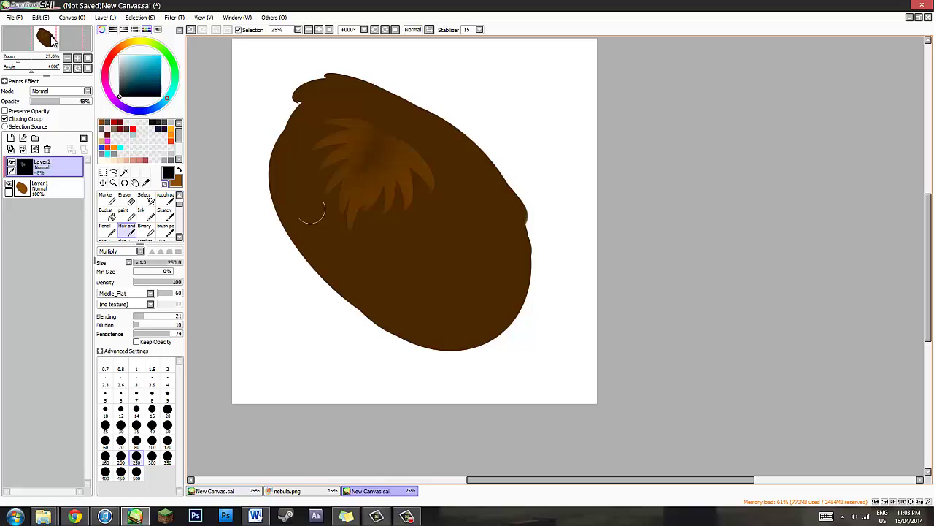
{"action": "key", "text": "ctrl+f"}
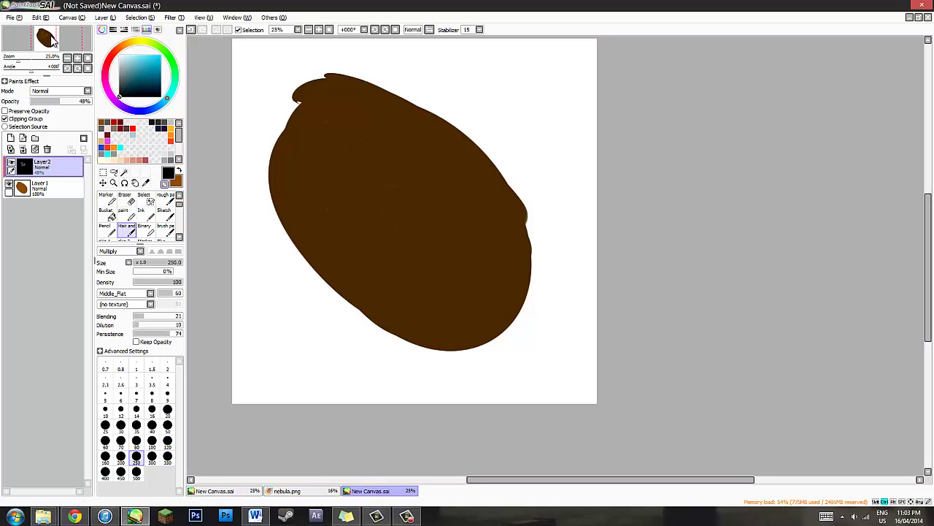
- Carve long curved transparent hair strokes from the oval's top down along its right side to the lower end
{"action": "mouse_move", "coordinate": [350, 100]}
{"action": "left_mouse_down"}
{"action": "mouse_move", "coordinate": [459, 175]}
{"action": "mouse_move", "coordinate": [473, 217]}
{"action": "left_mouse_up"}
{"action": "left_click_drag", "start_coordinate": [377, 125], "coordinate": [466, 260]}
{"action": "left_click_drag", "start_coordinate": [433, 153], "coordinate": [515, 273]}
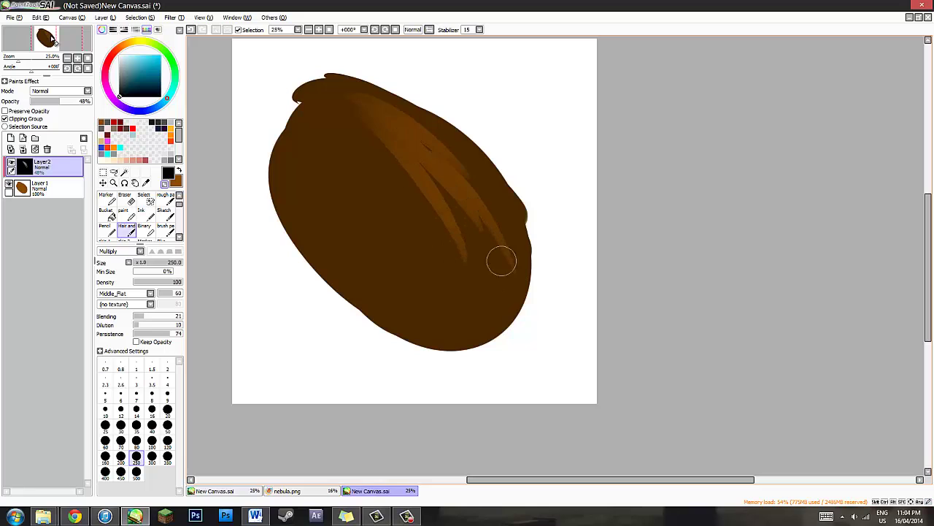
{"action": "mouse_move", "coordinate": [395, 111]}
{"action": "left_mouse_down"}
{"action": "mouse_move", "coordinate": [497, 207]}
{"action": "mouse_move", "coordinate": [523, 263]}
{"action": "left_mouse_up"}
{"action": "left_click_drag", "start_coordinate": [438, 179], "coordinate": [489, 324]}
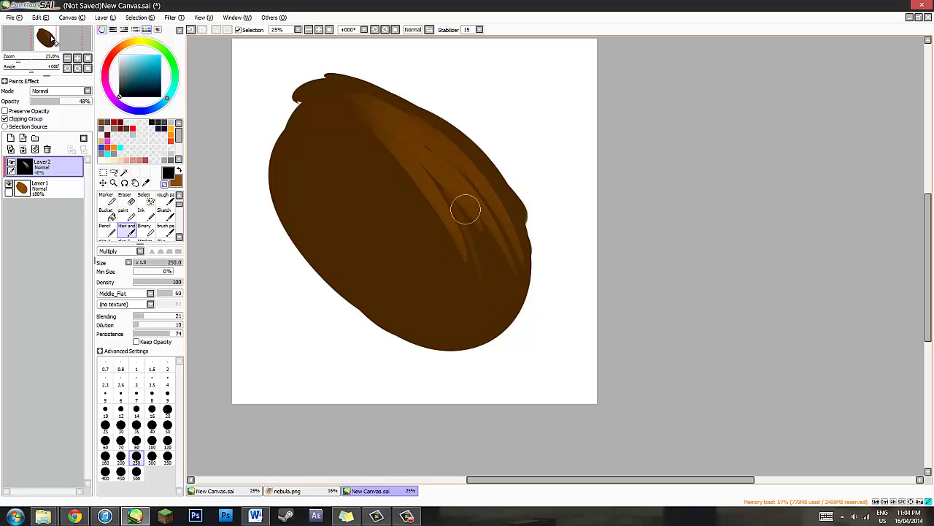
{"action": "mouse_move", "coordinate": [466, 209]}
{"action": "left_mouse_down"}
{"action": "mouse_move", "coordinate": [500, 334]}
{"action": "mouse_move", "coordinate": [483, 315]}
{"action": "left_mouse_up"}
- Set the brush size to 350 and carve transparent hair strokes down the oval's upper middle and left side
{"action": "key", "text": "bracketright"}
{"action": "key", "text": "bracketright"}
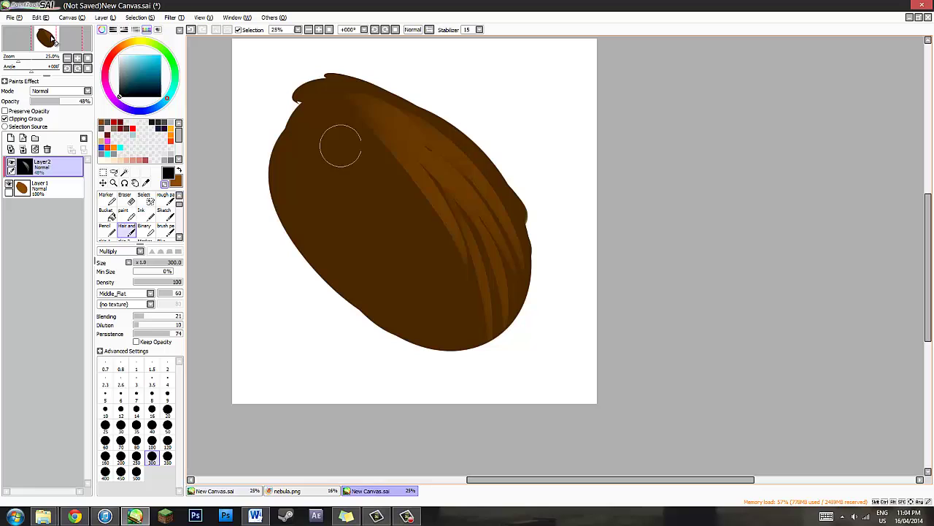
{"action": "mouse_move", "coordinate": [346, 121]}
{"action": "left_mouse_down"}
{"action": "mouse_move", "coordinate": [407, 225]}
{"action": "mouse_move", "coordinate": [372, 236]}
{"action": "left_mouse_up"}
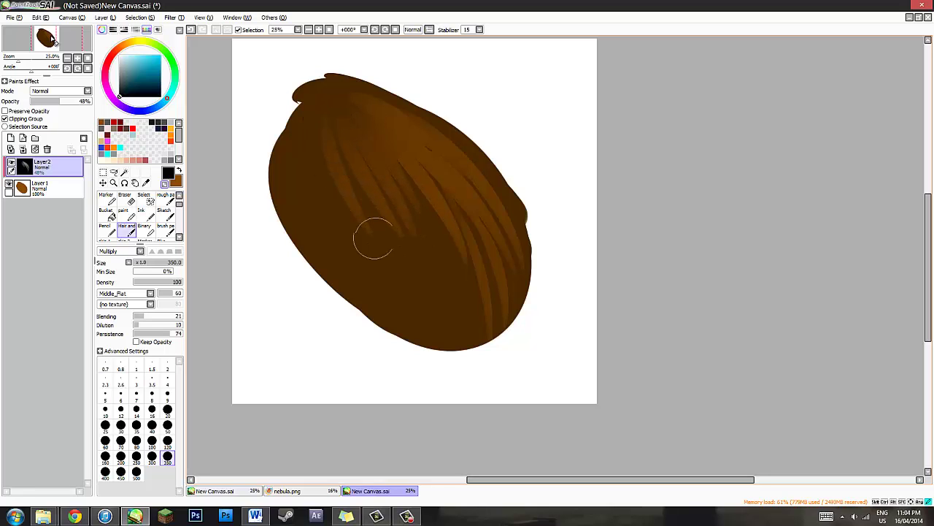
{"action": "mouse_move", "coordinate": [335, 130]}
{"action": "left_mouse_down"}
{"action": "mouse_move", "coordinate": [393, 222]}
{"action": "mouse_move", "coordinate": [351, 243]}
{"action": "left_mouse_up"}
{"action": "mouse_move", "coordinate": [308, 138]}
{"action": "left_mouse_down"}
{"action": "mouse_move", "coordinate": [317, 192]}
{"action": "mouse_move", "coordinate": [299, 208]}
{"action": "left_mouse_up"}
{"action": "mouse_move", "coordinate": [286, 126]}
{"action": "left_mouse_down"}
{"action": "mouse_move", "coordinate": [279, 175]}
{"action": "mouse_move", "coordinate": [282, 157]}
{"action": "mouse_move", "coordinate": [325, 256]}
{"action": "left_mouse_up"}
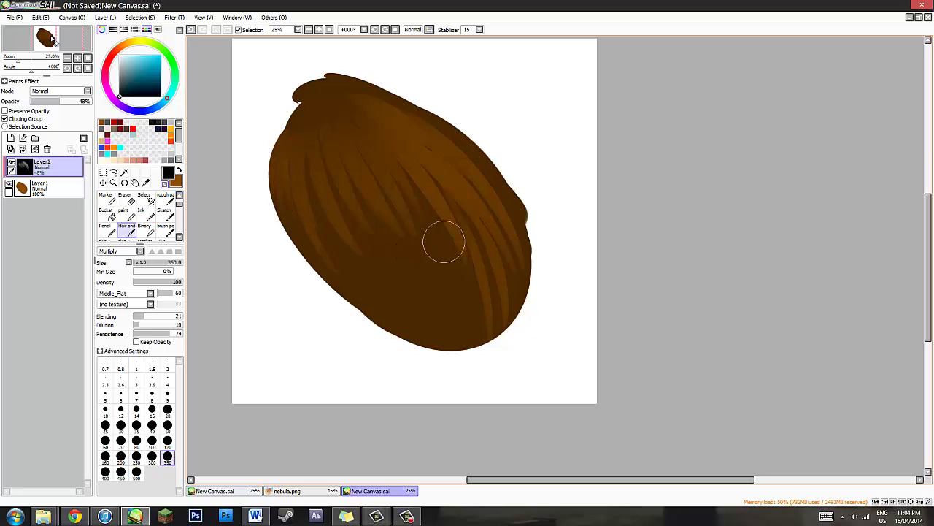
- Carve long transparent strokes through the oval's centre to its lower end, and lighten the upper right edge
{"action": "left_click_drag", "start_coordinate": [409, 175], "coordinate": [473, 343]}
{"action": "left_click_drag", "start_coordinate": [419, 209], "coordinate": [464, 334]}
{"action": "left_click_drag", "start_coordinate": [398, 194], "coordinate": [444, 342]}
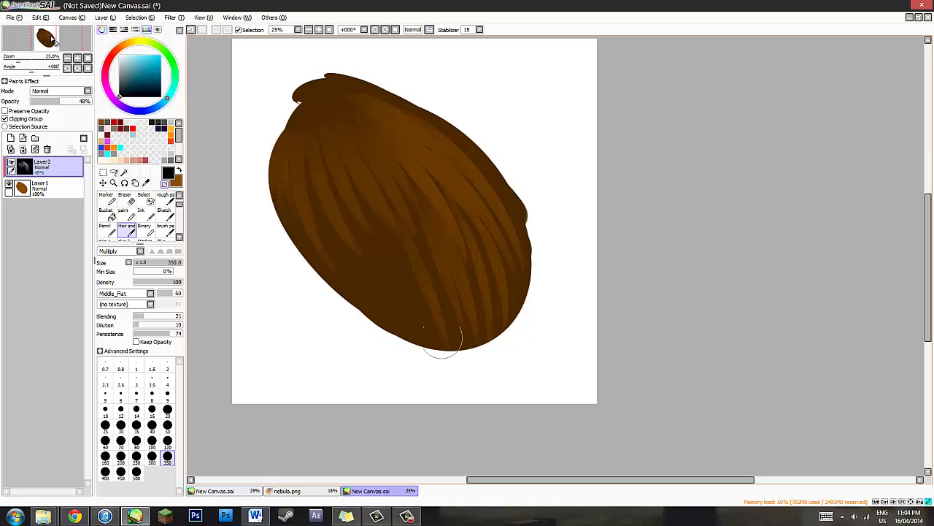
{"action": "left_click_drag", "start_coordinate": [346, 161], "coordinate": [431, 323]}
{"action": "left_click_drag", "start_coordinate": [370, 202], "coordinate": [457, 356]}
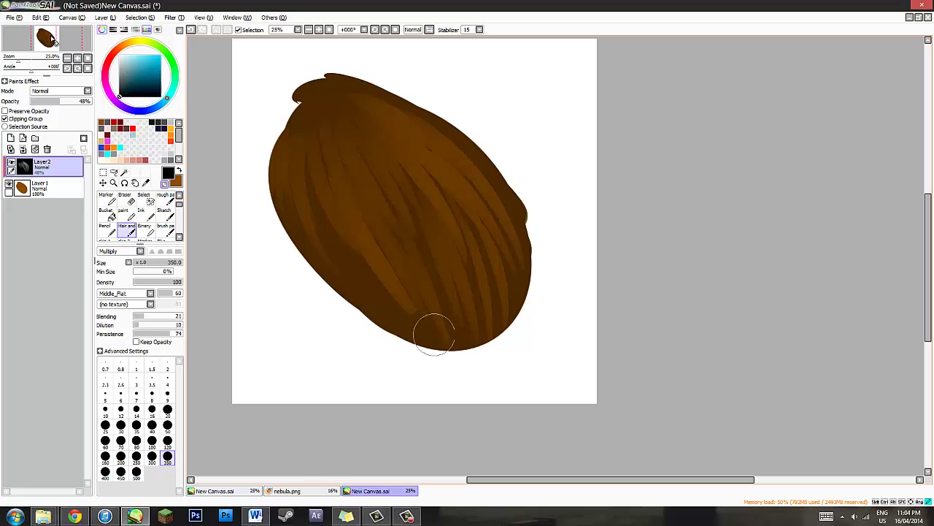
{"action": "left_click_drag", "start_coordinate": [355, 238], "coordinate": [419, 341]}
{"action": "left_click_drag", "start_coordinate": [306, 154], "coordinate": [408, 323]}
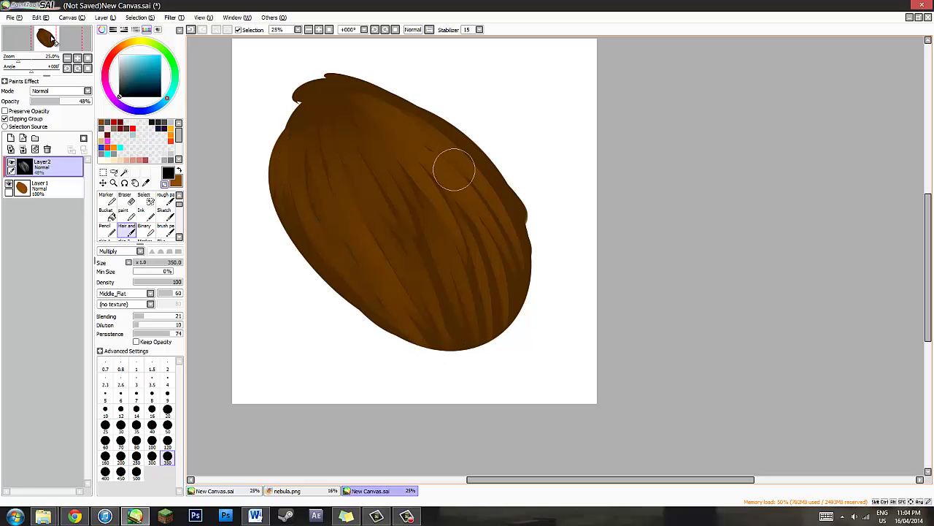
{"action": "left_click_drag", "start_coordinate": [409, 108], "coordinate": [528, 264]}
{"action": "left_click_drag", "start_coordinate": [463, 158], "coordinate": [521, 235]}
- Look at the nebula.png painting for reference, and thin the remaining dark streaks on the oval with more transparent strokes
{"action": "left_click", "coordinate": [287, 490]}
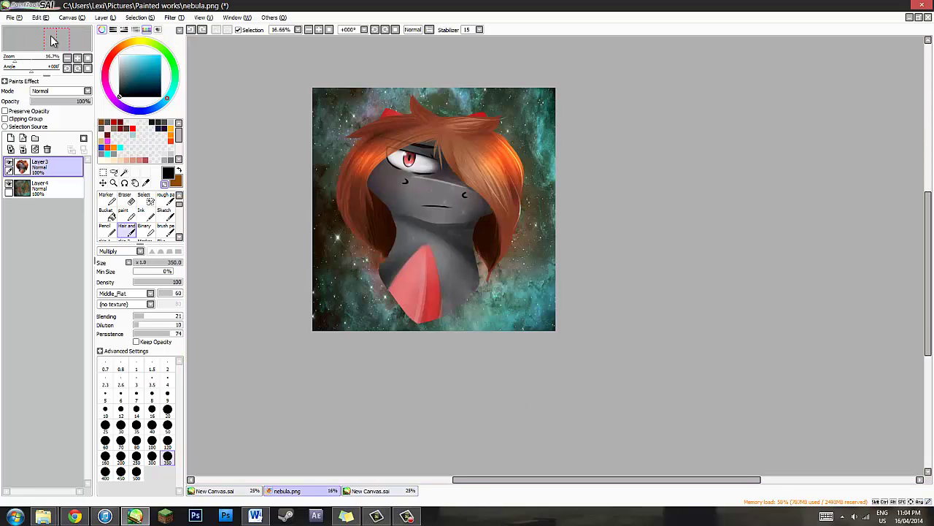
{"action": "left_click", "coordinate": [357, 490]}
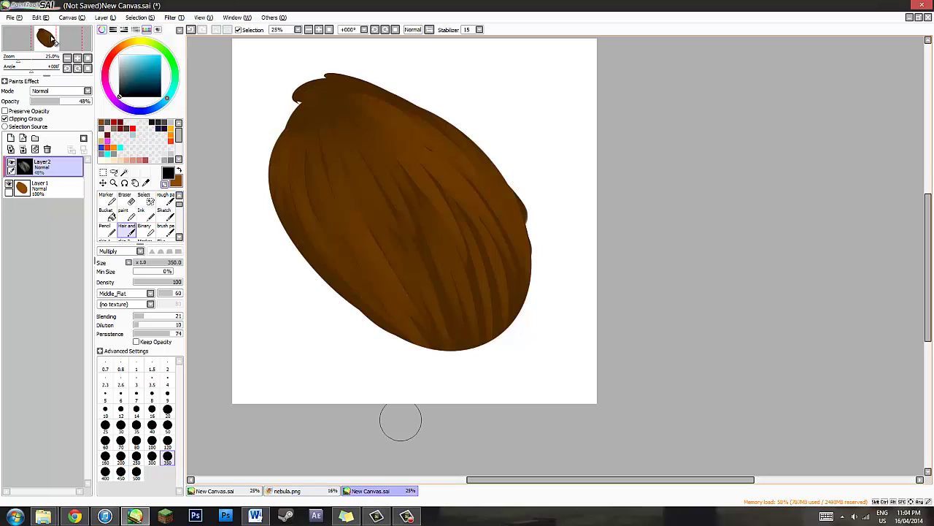
{"action": "left_click_drag", "start_coordinate": [474, 232], "coordinate": [504, 317]}
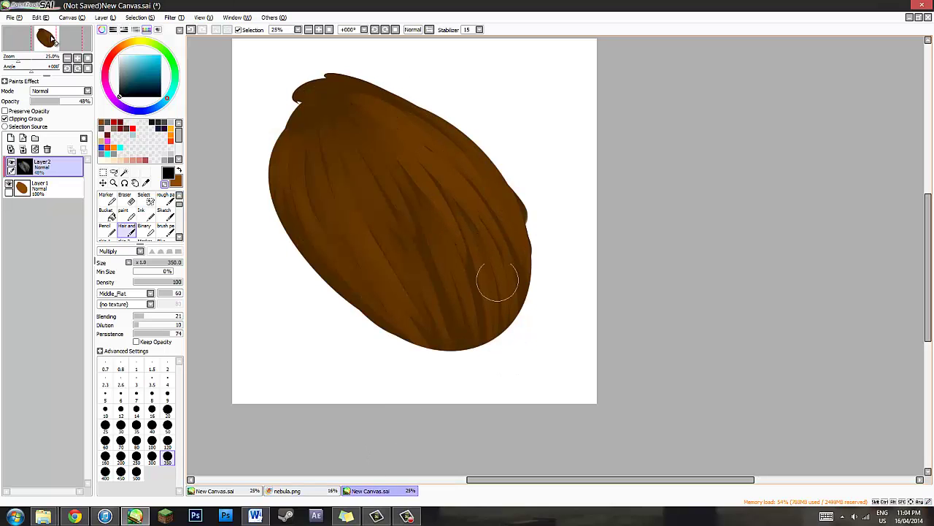
{"action": "left_click_drag", "start_coordinate": [416, 228], "coordinate": [463, 378]}
{"action": "left_click_drag", "start_coordinate": [401, 177], "coordinate": [450, 300]}
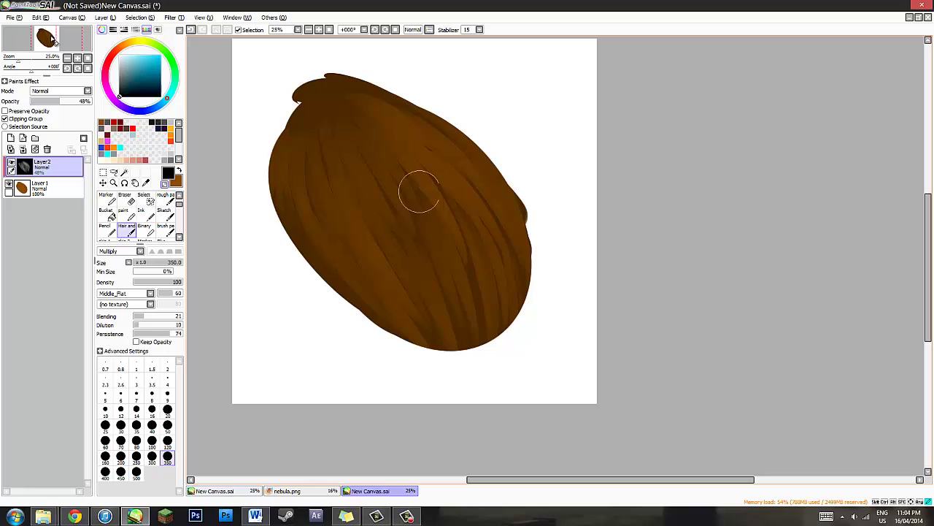
{"action": "mouse_move", "coordinate": [341, 87]}
{"action": "left_mouse_down"}
{"action": "mouse_move", "coordinate": [394, 104]}
{"action": "mouse_move", "coordinate": [432, 149]}
{"action": "left_mouse_up"}
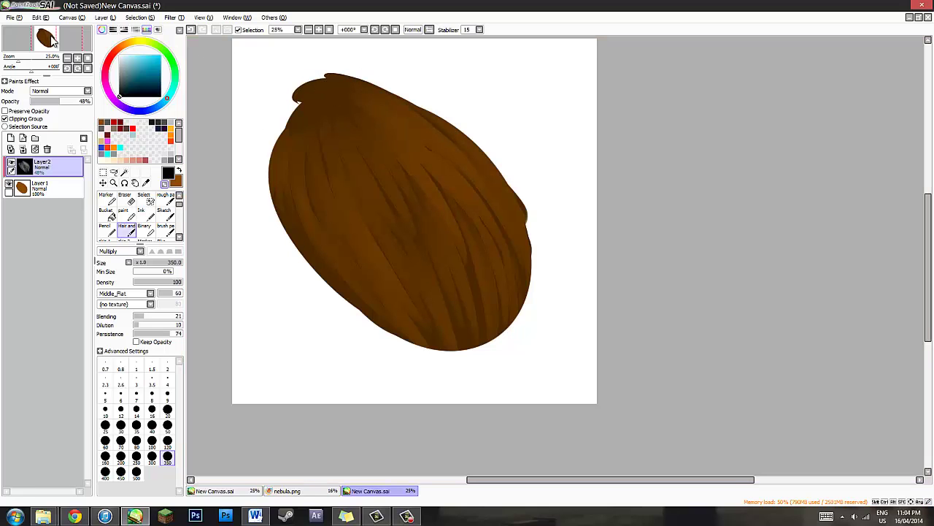
- Turn on Preserve Opacity for the clipped shading layer and fill its strokes with a dark reddish brown
{"action": "left_click", "coordinate": [51, 39]}
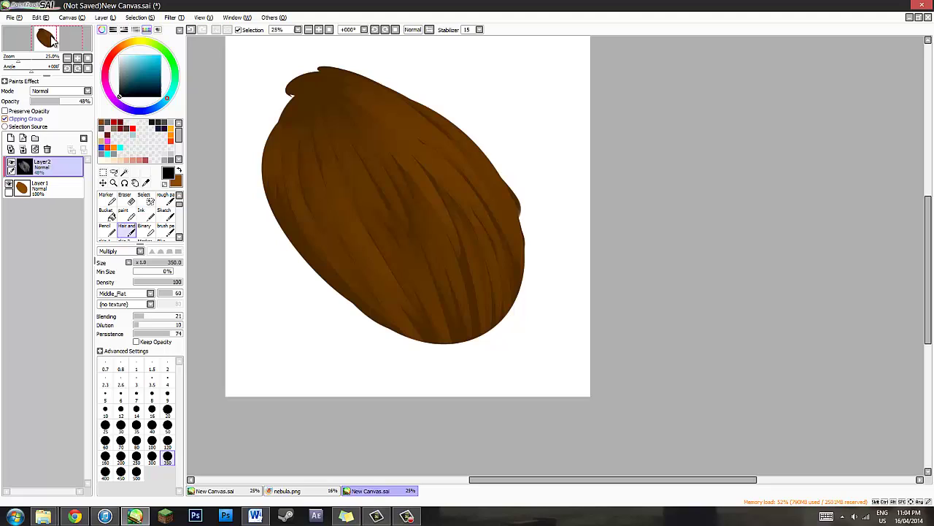
{"action": "left_click", "coordinate": [53, 36], "text": "alt"}
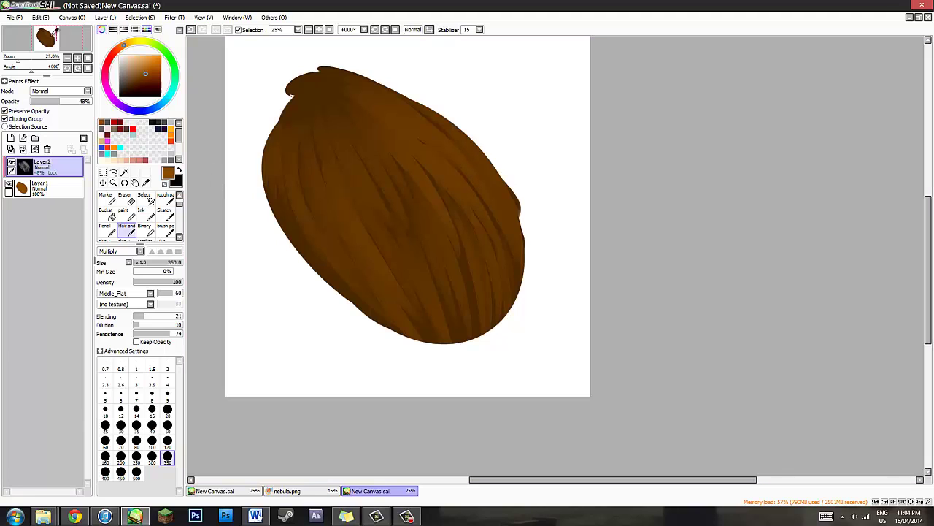
{"action": "left_click", "coordinate": [144, 77]}
{"action": "key", "text": "ctrl+f"}
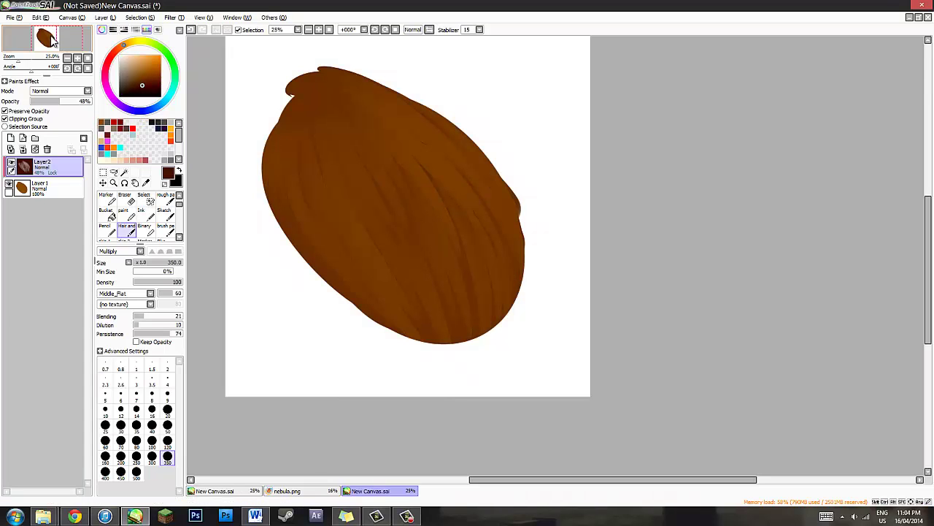
- Change the shading colour to dark navy blue and fill the opacity-locked layer with it
{"action": "left_click_drag", "start_coordinate": [52, 36], "coordinate": [52, 36]}
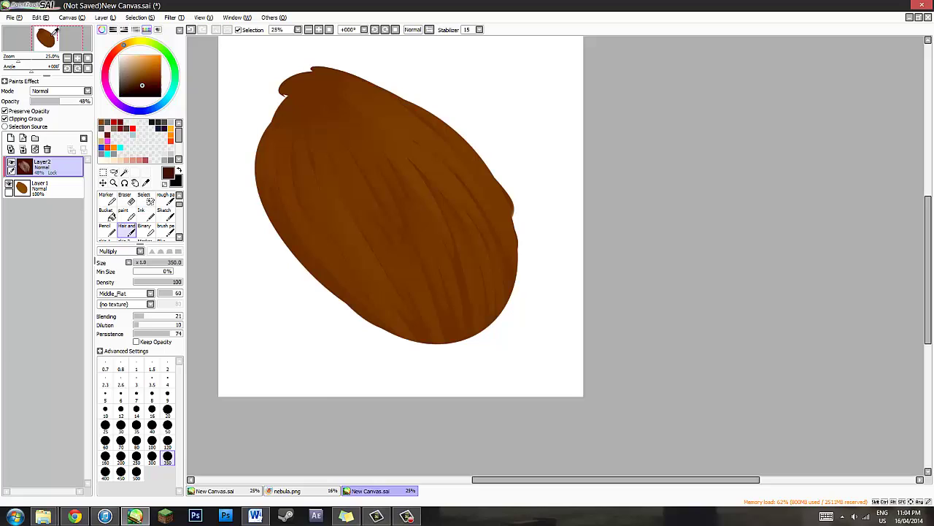
{"action": "left_click", "coordinate": [52, 38], "text": "alt"}
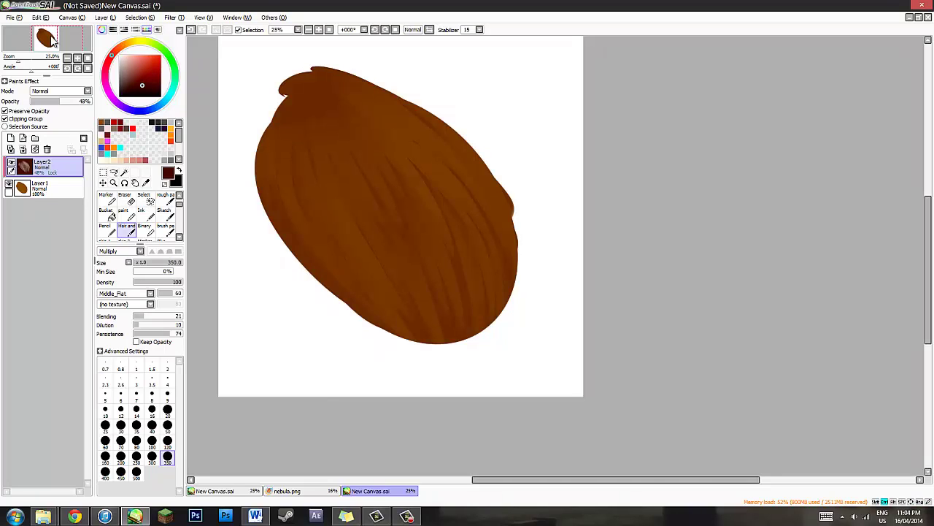
{"action": "left_click", "coordinate": [141, 111]}
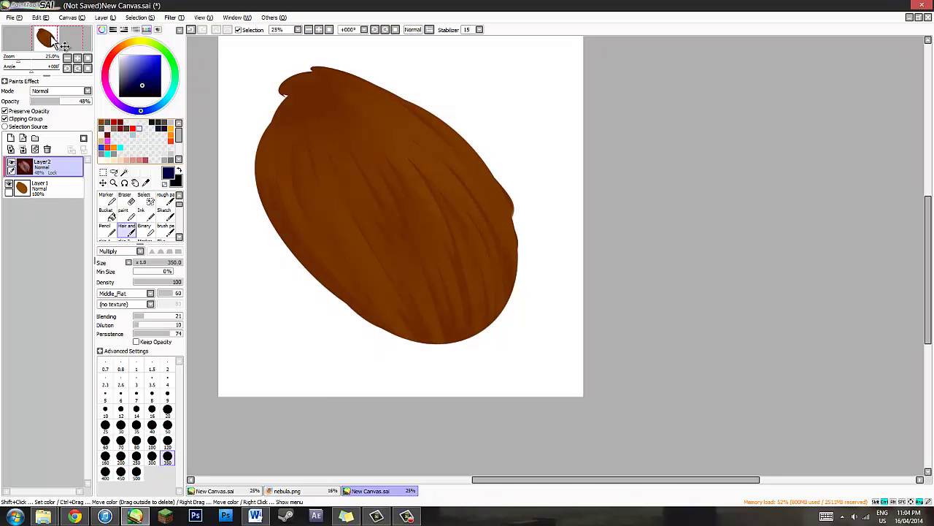
{"action": "key", "text": "ctrl+f"}
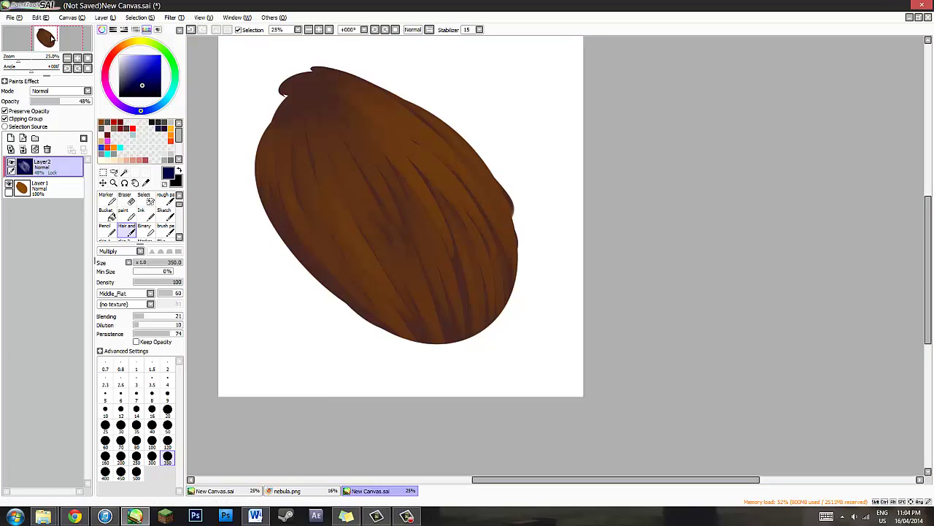
- Try a dark green fill on the shading layer, and refill it with dark navy blue
{"action": "left_click", "coordinate": [168, 96]}
{"action": "key", "text": "ctrl+f"}
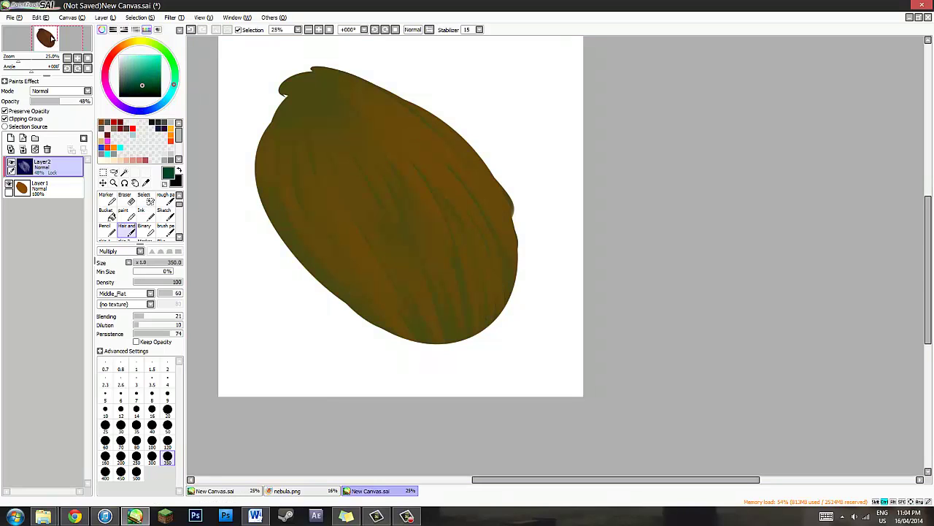
{"action": "left_click", "coordinate": [140, 111]}
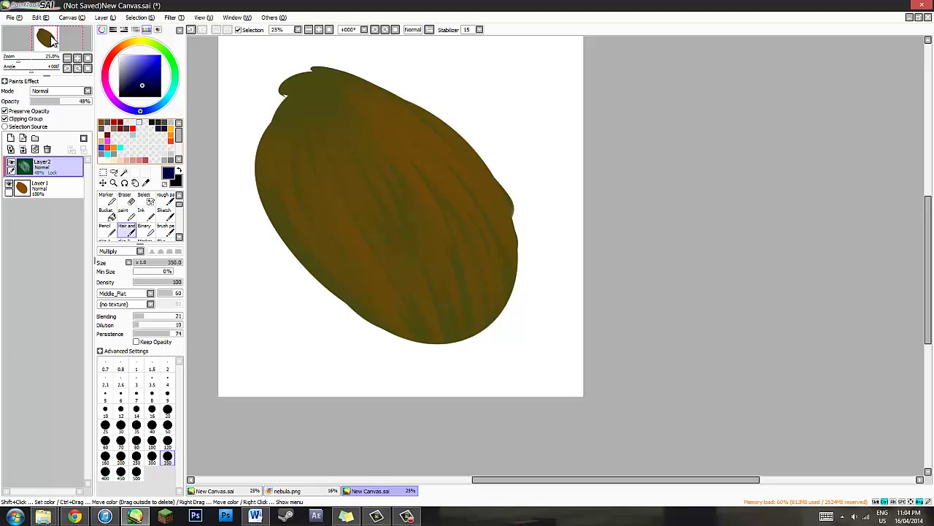
{"action": "key", "text": "ctrl+f"}
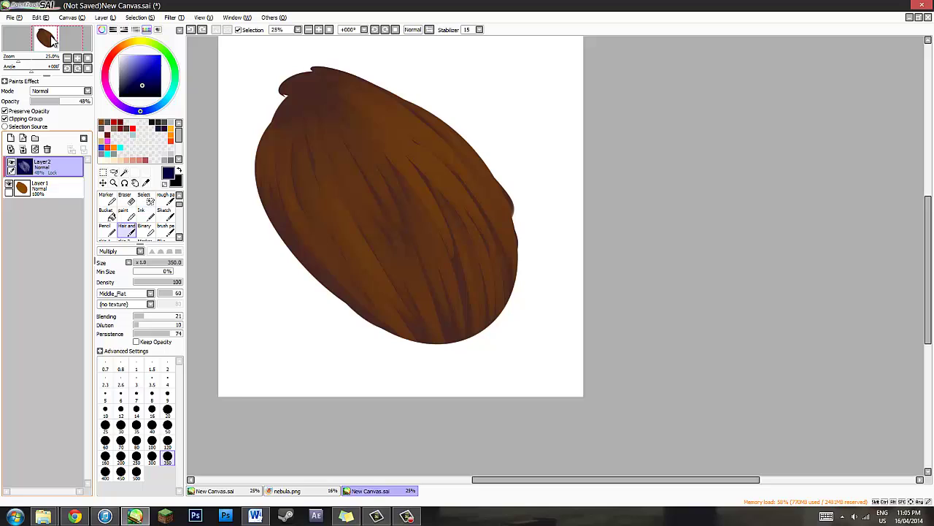
- Hide the shading layer, sample the brown base colour from the oval, and show the shading layer again
{"action": "left_click", "coordinate": [11, 162]}
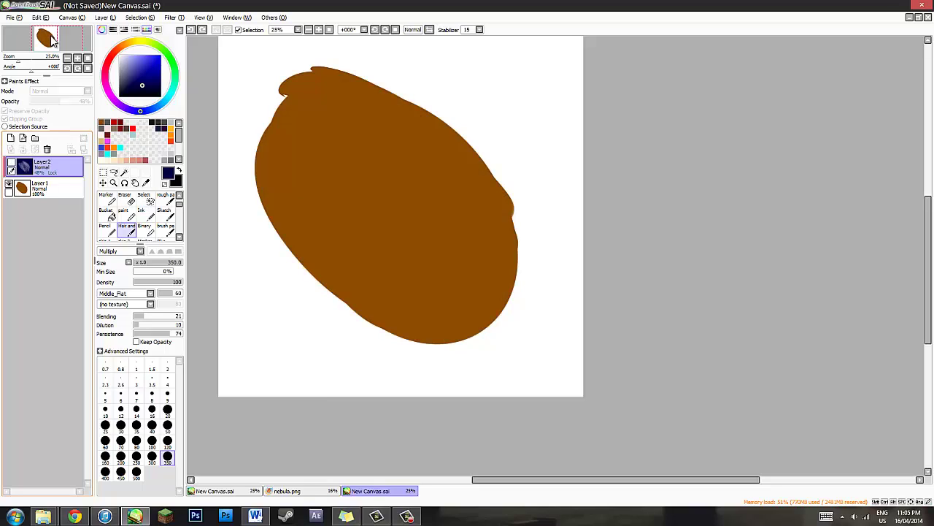
{"action": "left_click", "coordinate": [146, 183]}
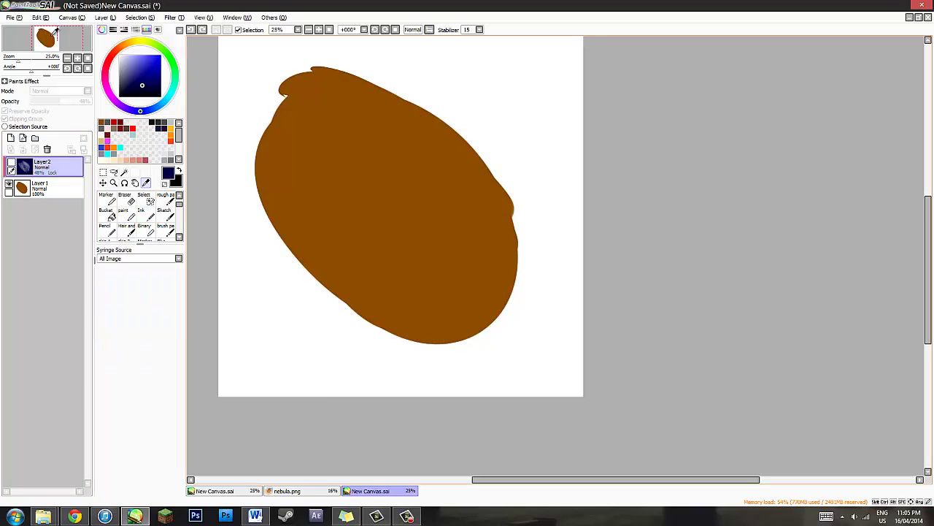
{"action": "left_click", "coordinate": [387, 208]}
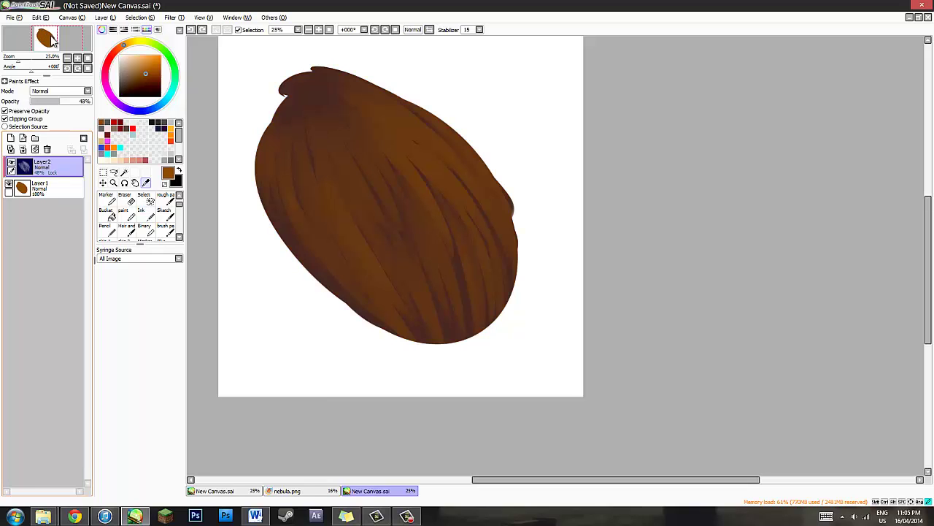
{"action": "left_click", "coordinate": [11, 162]}
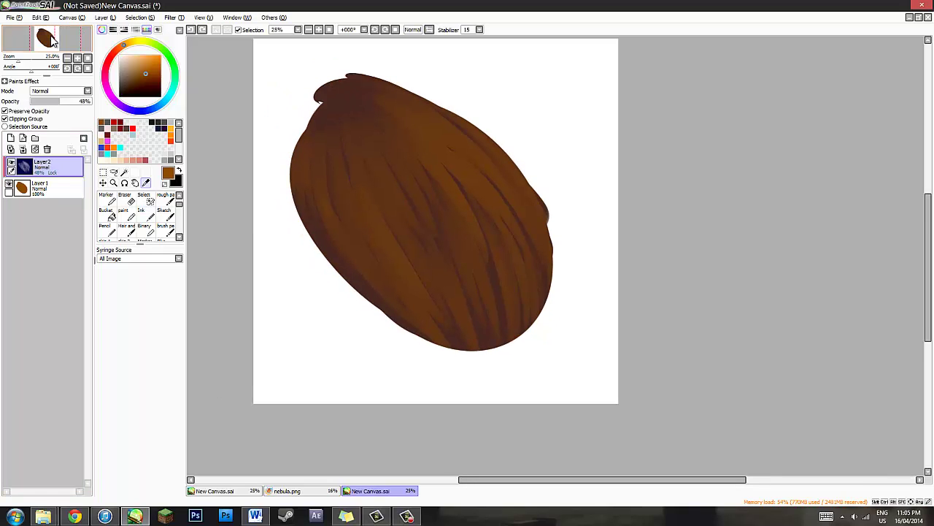
- Merge the shading layer into the base layer and add a new layer clipped to it
{"action": "left_click_drag", "start_coordinate": [53, 42], "coordinate": [55, 41]}
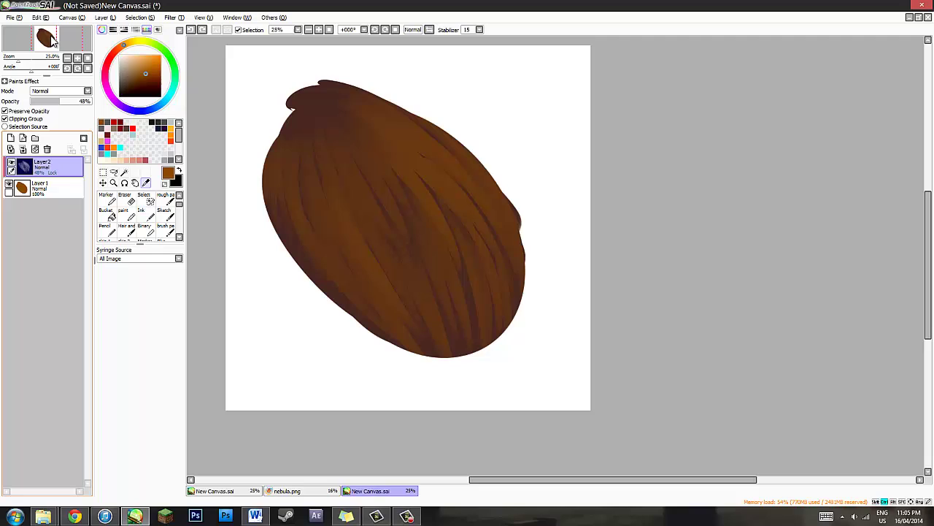
{"action": "key", "text": "ctrl+e"}
{"action": "key", "text": "ctrl+shift+n"}
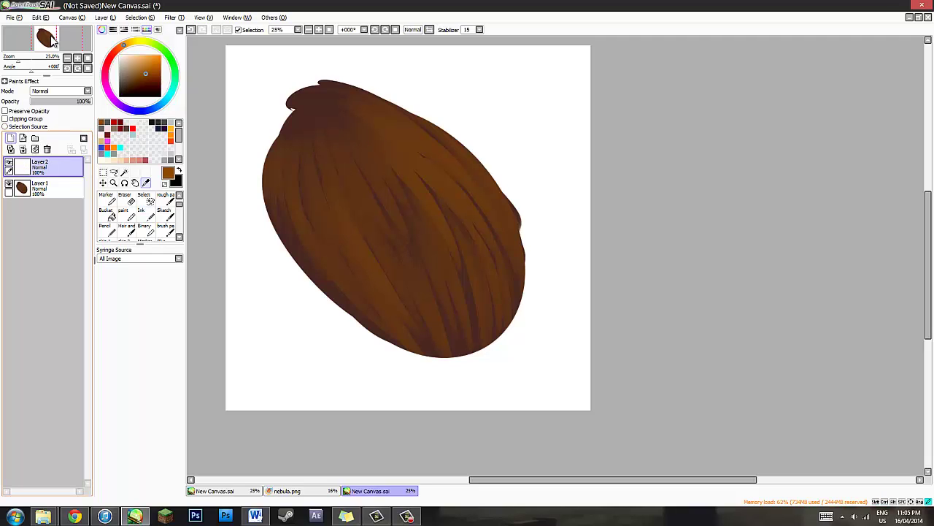
{"action": "left_click", "coordinate": [5, 118]}
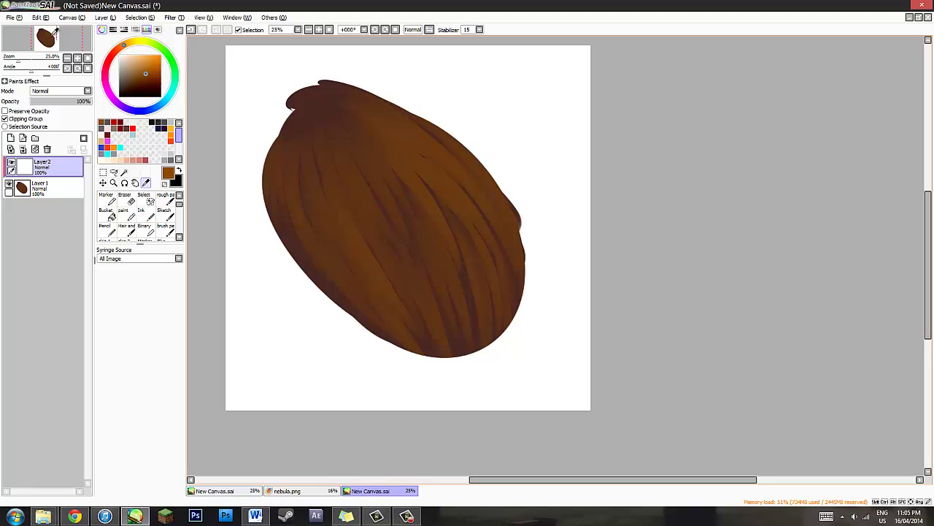
- Set the clipped layer's blending mode to Luminosity
{"action": "left_click", "coordinate": [141, 213]}
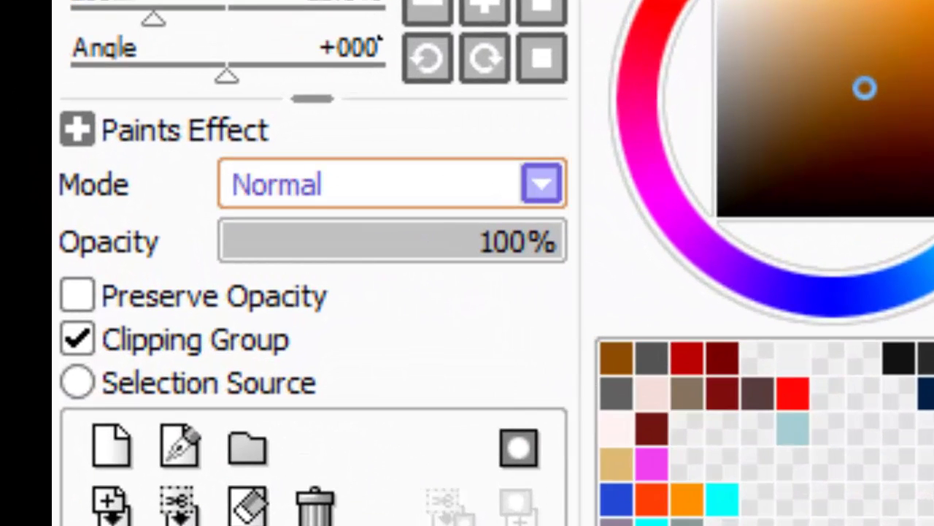
{"action": "left_click", "coordinate": [540, 183]}
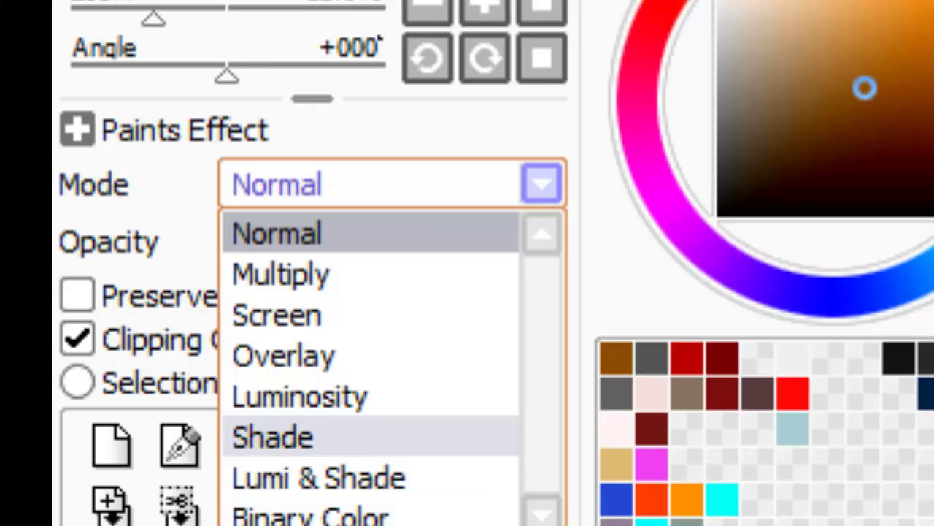
{"action": "left_click", "coordinate": [299, 396]}
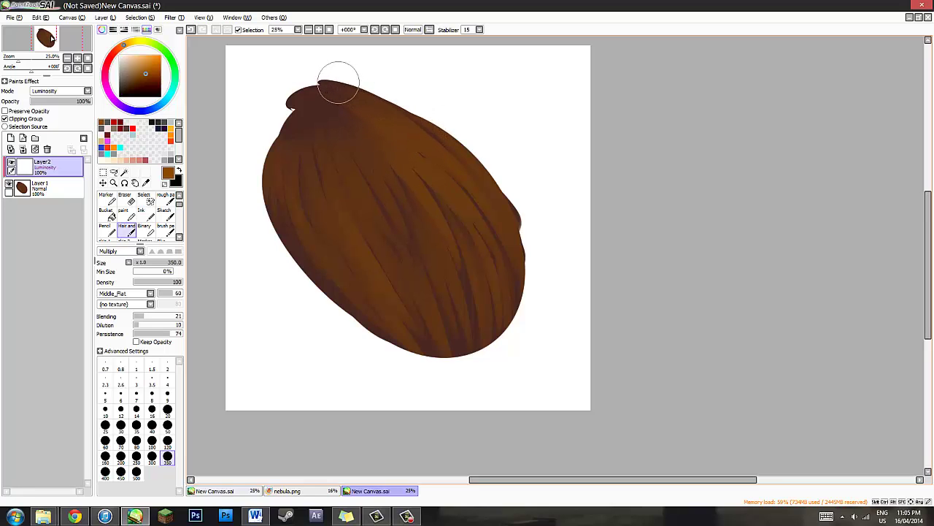
- Paint a broad brown highlight patch over the oval's upper edge with the hair brush at size 350
{"action": "left_click_drag", "start_coordinate": [339, 84], "coordinate": [511, 194]}
{"action": "left_click_drag", "start_coordinate": [373, 106], "coordinate": [493, 196]}
{"action": "mouse_move", "coordinate": [394, 123]}
{"action": "left_mouse_down"}
{"action": "mouse_move", "coordinate": [366, 106]}
{"action": "mouse_move", "coordinate": [464, 177]}
{"action": "mouse_move", "coordinate": [360, 110]}
{"action": "mouse_move", "coordinate": [466, 188]}
{"action": "mouse_move", "coordinate": [362, 123]}
{"action": "mouse_move", "coordinate": [424, 170]}
{"action": "mouse_move", "coordinate": [379, 149]}
{"action": "mouse_move", "coordinate": [435, 191]}
{"action": "mouse_move", "coordinate": [376, 164]}
{"action": "mouse_move", "coordinate": [399, 199]}
{"action": "mouse_move", "coordinate": [347, 177]}
{"action": "left_mouse_up"}
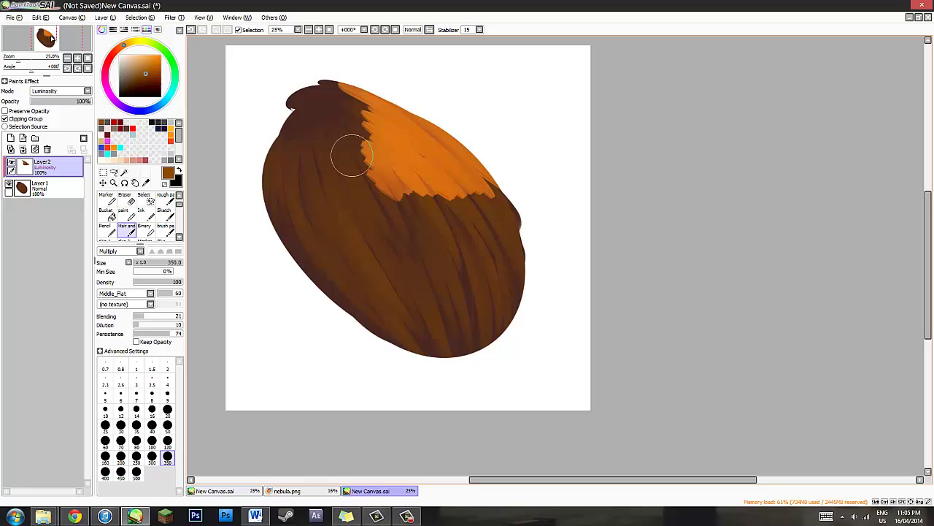
- Enlarge the Blur tool to size 400 and soften the ragged edges of the highlight patch
{"action": "key", "text": "b"}
{"action": "key", "text": "bracketright"}
{"action": "key", "text": "bracketright"}
{"action": "key", "text": "bracketright"}
{"action": "key", "text": "bracketright"}
{"action": "key", "text": "bracketright"}
{"action": "key", "text": "bracketright"}
{"action": "key", "text": "bracketright"}
{"action": "key", "text": "bracketright"}
{"action": "key", "text": "bracketright"}
{"action": "key", "text": "bracketright"}
{"action": "key", "text": "bracketright"}
{"action": "key", "text": "bracketright"}
{"action": "key", "text": "bracketright"}
{"action": "key", "text": "bracketright"}
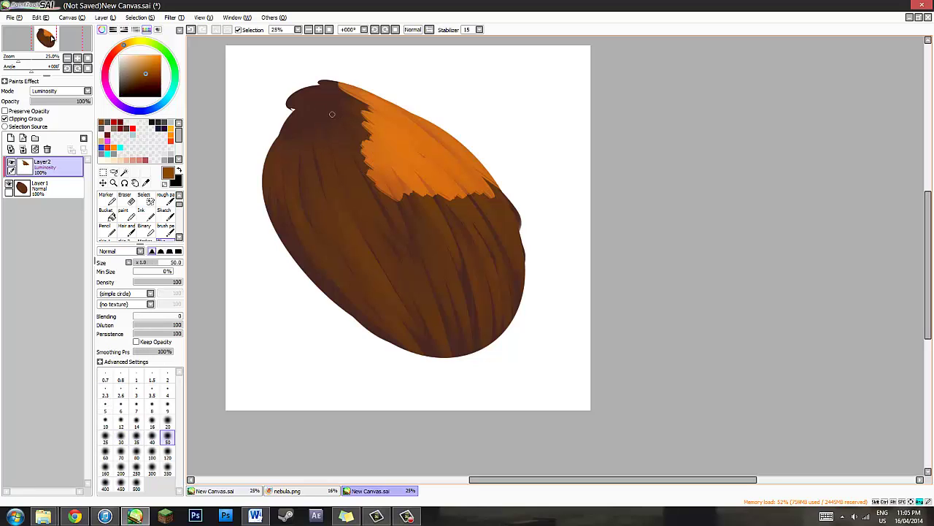
{"action": "mouse_move", "coordinate": [404, 141]}
{"action": "left_mouse_down"}
{"action": "mouse_move", "coordinate": [305, 80]}
{"action": "mouse_move", "coordinate": [357, 102]}
{"action": "mouse_move", "coordinate": [318, 95]}
{"action": "mouse_move", "coordinate": [386, 157]}
{"action": "mouse_move", "coordinate": [276, 118]}
{"action": "mouse_move", "coordinate": [323, 139]}
{"action": "mouse_move", "coordinate": [278, 148]}
{"action": "left_mouse_up"}
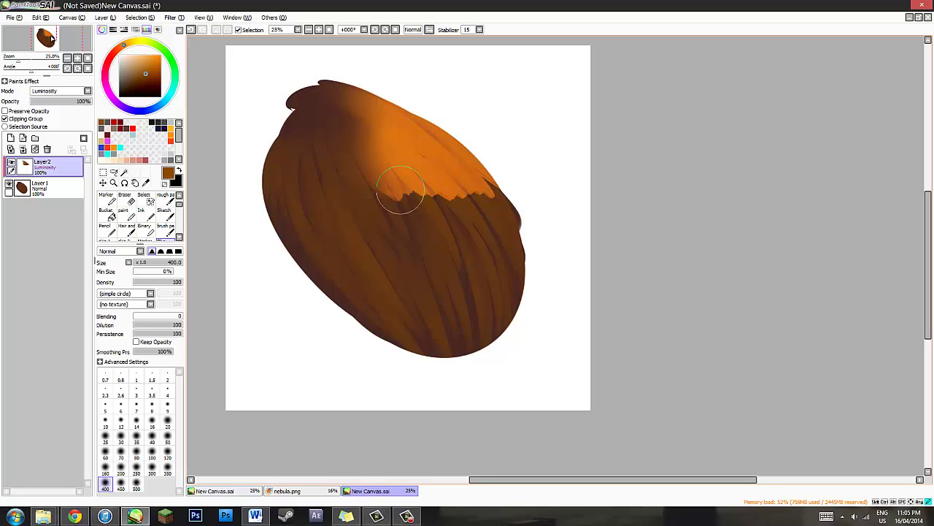
{"action": "mouse_move", "coordinate": [396, 198]}
{"action": "left_mouse_down"}
{"action": "mouse_move", "coordinate": [473, 240]}
{"action": "mouse_move", "coordinate": [399, 183]}
{"action": "mouse_move", "coordinate": [472, 229]}
{"action": "mouse_move", "coordinate": [441, 191]}
{"action": "mouse_move", "coordinate": [481, 201]}
{"action": "mouse_move", "coordinate": [445, 169]}
{"action": "mouse_move", "coordinate": [502, 186]}
{"action": "mouse_move", "coordinate": [461, 165]}
{"action": "mouse_move", "coordinate": [535, 234]}
{"action": "mouse_move", "coordinate": [394, 180]}
{"action": "mouse_move", "coordinate": [402, 207]}
{"action": "left_mouse_up"}
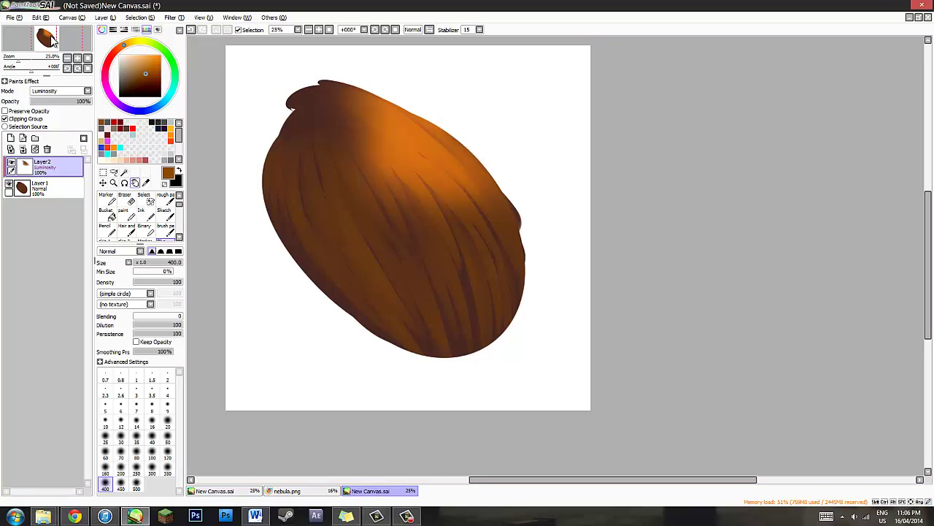
- Sample a dark brown from the oval and fill the highlight layer with it, preserving its opacity
{"action": "key", "text": "alt"}
{"action": "left_click", "coordinate": [54, 36]}
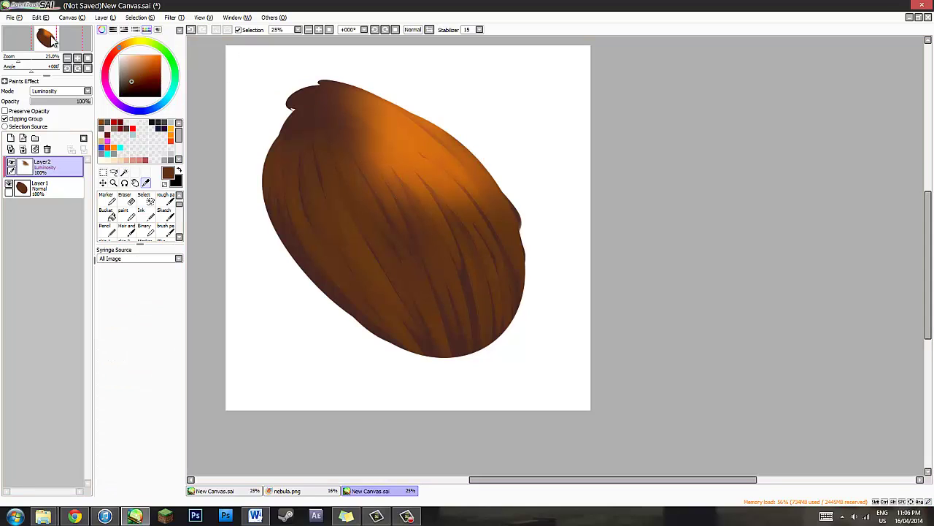
{"action": "left_click", "coordinate": [28, 111]}
{"action": "key", "text": "ctrl+f"}
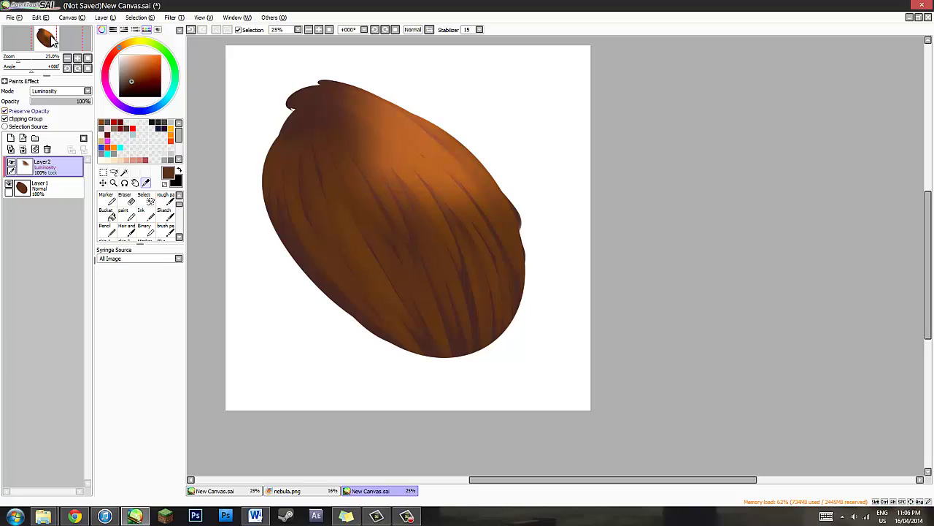
- Try dark blue and dark purple fills on the opacity-locked highlight layer
{"action": "left_click", "coordinate": [146, 110]}
{"action": "key", "text": "ctrl+f"}
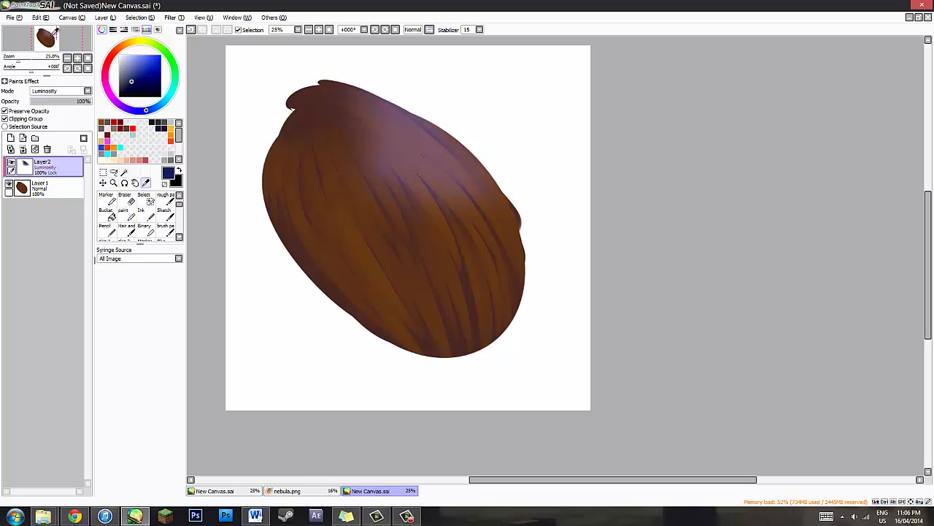
{"action": "left_click", "coordinate": [116, 102]}
{"action": "key", "text": "ctrl+f"}
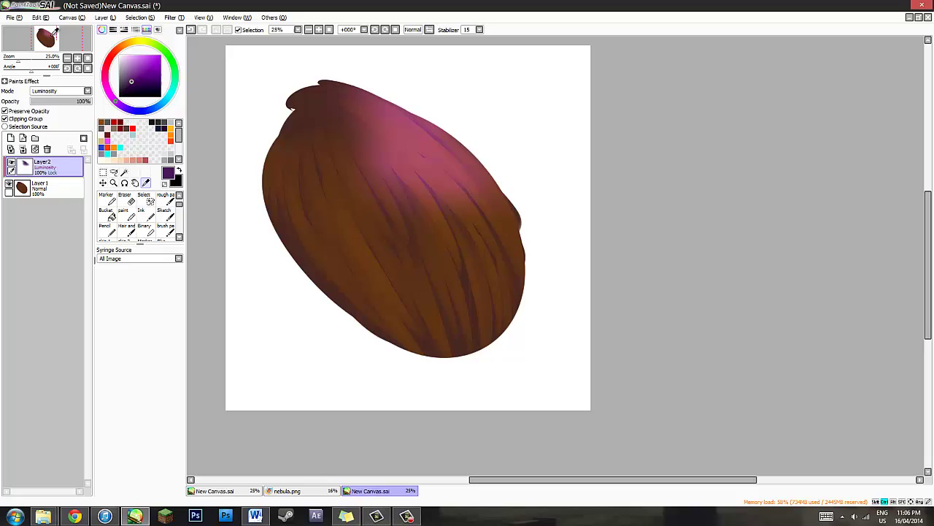
- Try a light peach fill on the highlight layer and undo the colour trials back to the brown fill
{"action": "key", "text": "ctrl+z"}
{"action": "key", "text": "ctrl+z"}
{"action": "key", "text": "ctrl+z"}
{"action": "key", "text": "ctrl+z"}
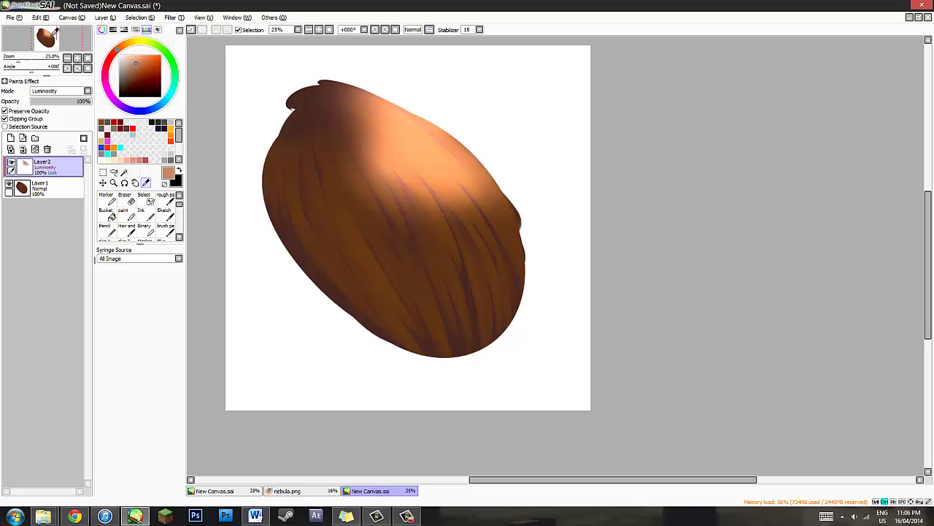
{"action": "key", "text": "ctrl+z"}
{"action": "key", "text": "ctrl+z"}
{"action": "key", "text": "ctrl+z"}
{"action": "key", "text": "ctrl+z"}
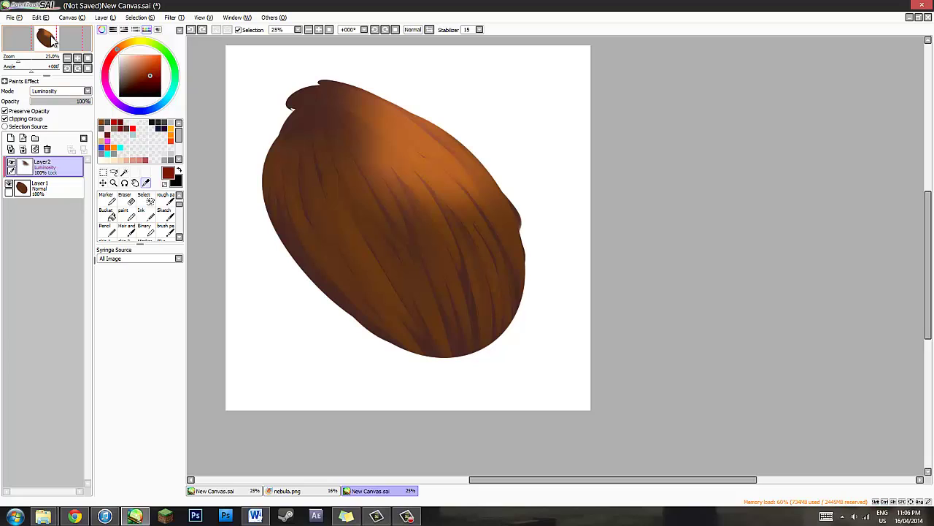
- Lower the highlight layer's opacity to 48% and merge it into the base layer
{"action": "left_click_drag", "start_coordinate": [18, 61], "coordinate": [56, 39]}
{"action": "left_click", "coordinate": [88, 58]}
{"action": "key", "text": "ctrl+z"}
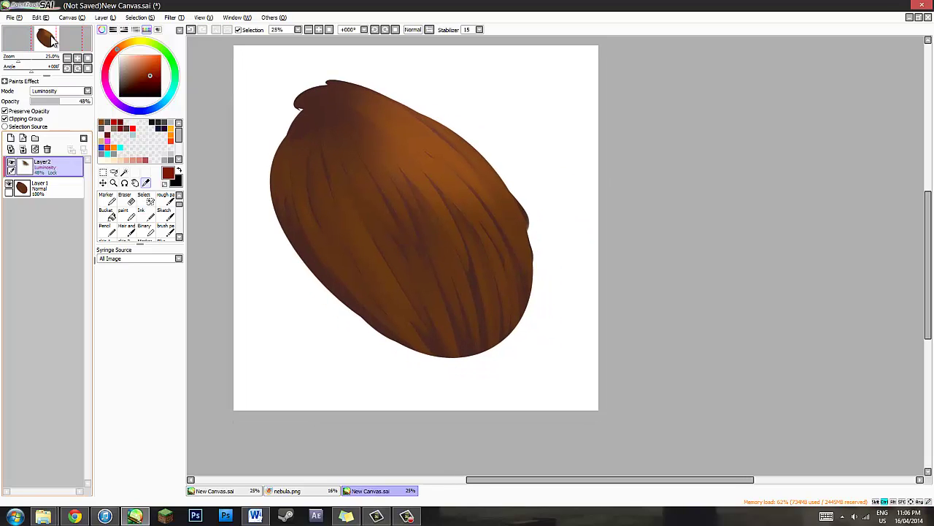
{"action": "left_click", "coordinate": [22, 149]}
- Add a new layer clipped to the base layer and set its blending mode to Luminosity
{"action": "left_click", "coordinate": [10, 138]}
{"action": "left_click", "coordinate": [24, 119]}
{"action": "left_click", "coordinate": [60, 91]}
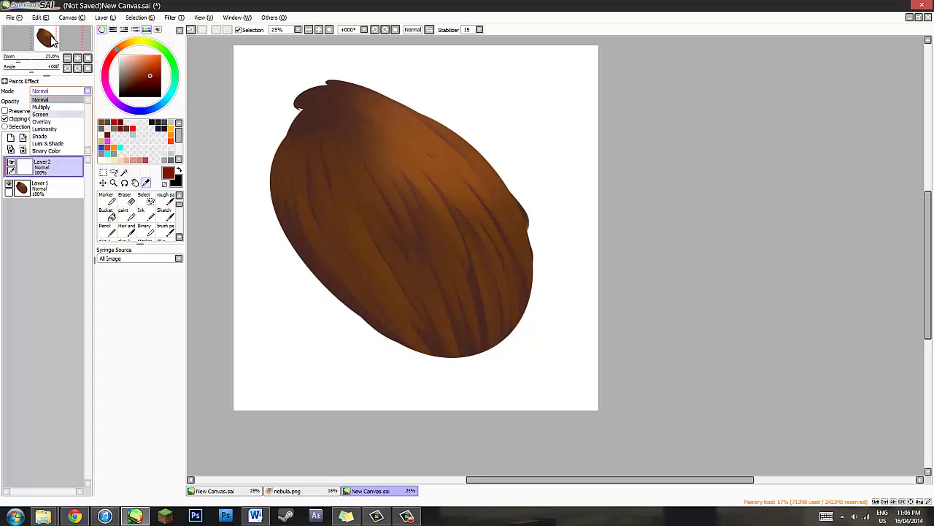
{"action": "key", "text": "Down"}
{"action": "key", "text": "Down"}
{"action": "key", "text": "Return"}
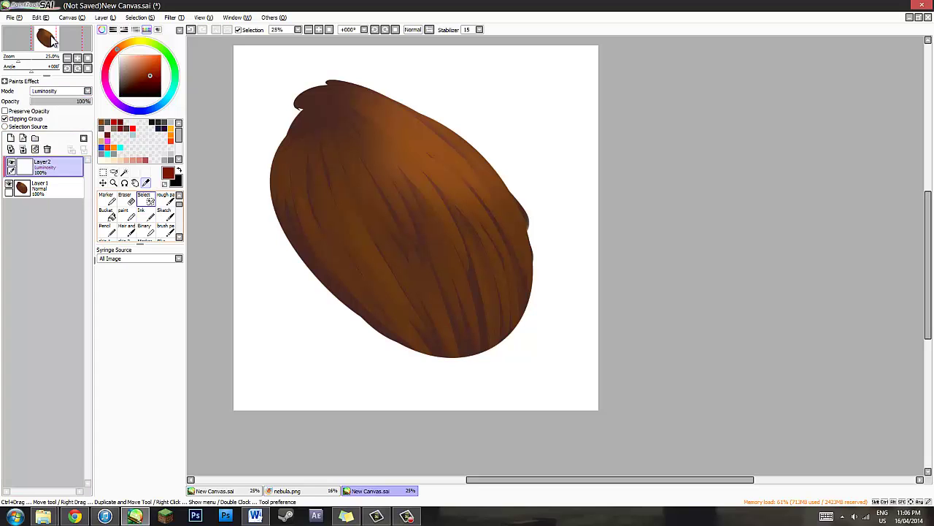
- Paint a small highlight in the stored brown near the oval's upper edge with the hair brush and blur its edges
{"action": "left_click", "coordinate": [100, 122]}
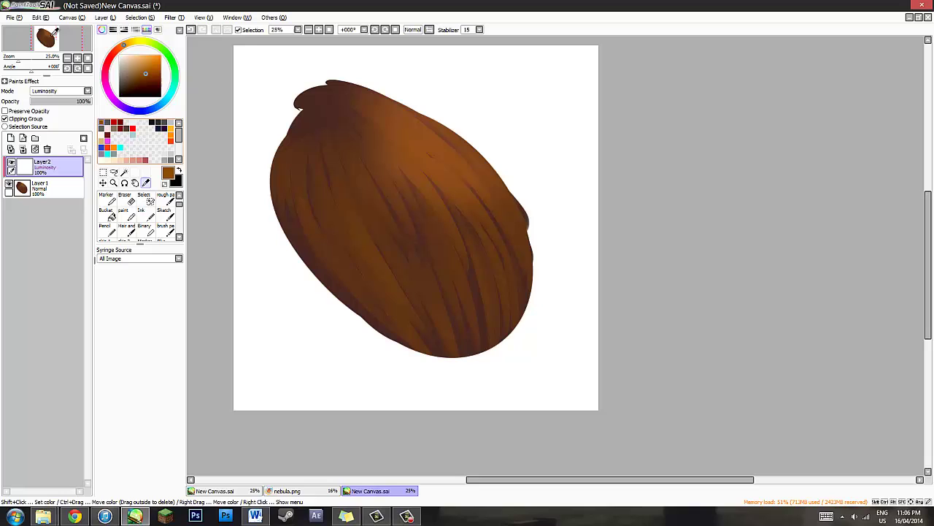
{"action": "left_click", "coordinate": [126, 230]}
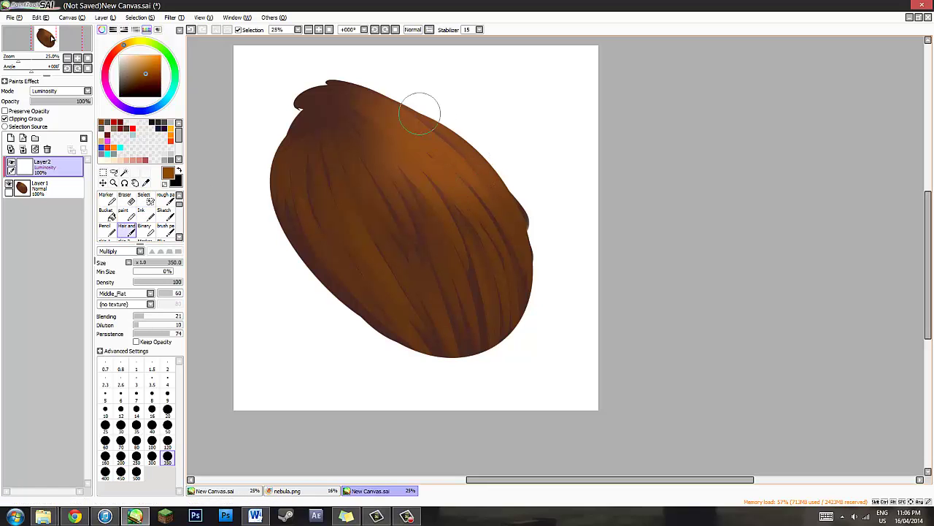
{"action": "mouse_move", "coordinate": [421, 115]}
{"action": "left_mouse_down"}
{"action": "mouse_move", "coordinate": [472, 163]}
{"action": "mouse_move", "coordinate": [430, 134]}
{"action": "mouse_move", "coordinate": [419, 135]}
{"action": "mouse_move", "coordinate": [427, 156]}
{"action": "mouse_move", "coordinate": [411, 172]}
{"action": "left_mouse_up"}
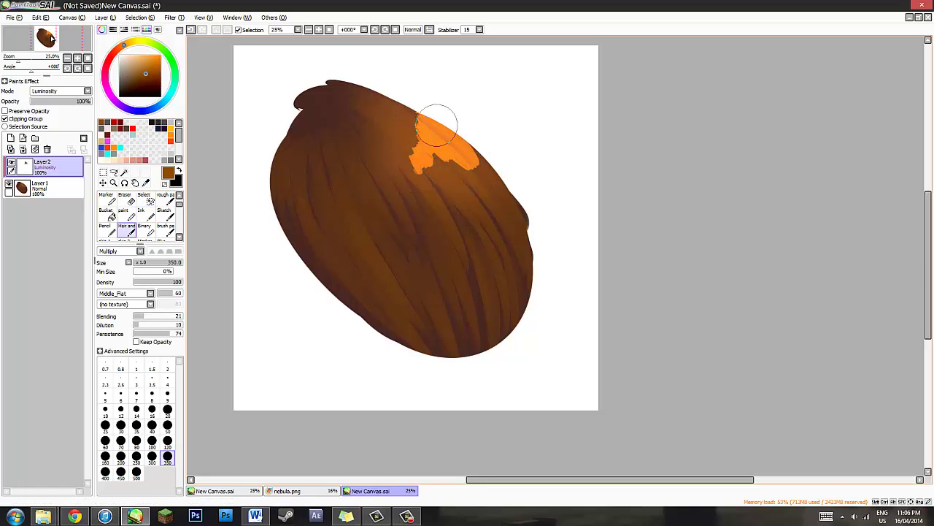
{"action": "key", "text": "b"}
{"action": "mouse_move", "coordinate": [416, 127]}
{"action": "left_mouse_down"}
{"action": "mouse_move", "coordinate": [397, 105]}
{"action": "mouse_move", "coordinate": [393, 142]}
{"action": "mouse_move", "coordinate": [413, 176]}
{"action": "mouse_move", "coordinate": [457, 180]}
{"action": "mouse_move", "coordinate": [480, 165]}
{"action": "mouse_move", "coordinate": [422, 148]}
{"action": "left_mouse_up"}
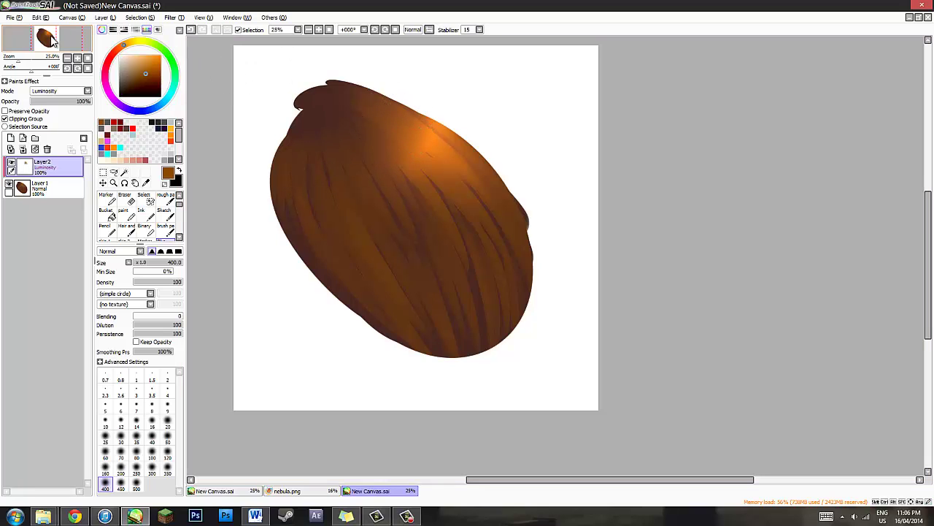
- Delete the clipped highlight layer and clear the painted oval from the base layer
{"action": "left_click", "coordinate": [51, 40]}
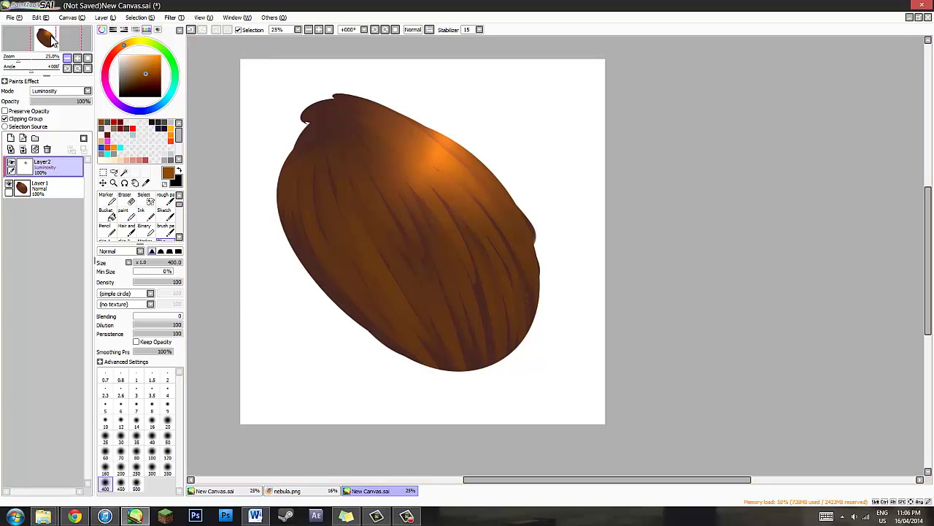
{"action": "left_click", "coordinate": [47, 149]}
{"action": "left_click", "coordinate": [35, 149]}
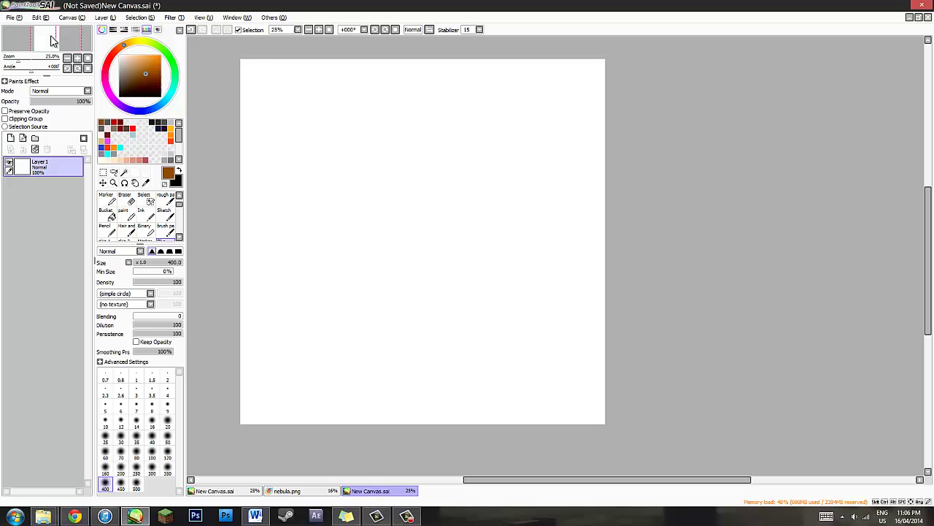
- Outline a swept hair shape in brown with the Ink tool at size 120 and fill its interior with the same brown
{"action": "left_click", "coordinate": [179, 195]}
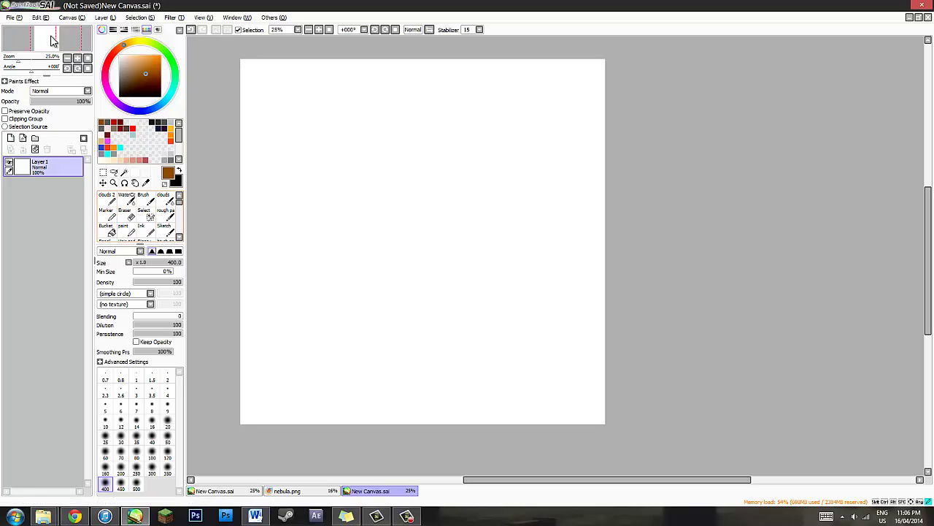
{"action": "left_click", "coordinate": [146, 199]}
{"action": "left_click", "coordinate": [146, 229]}
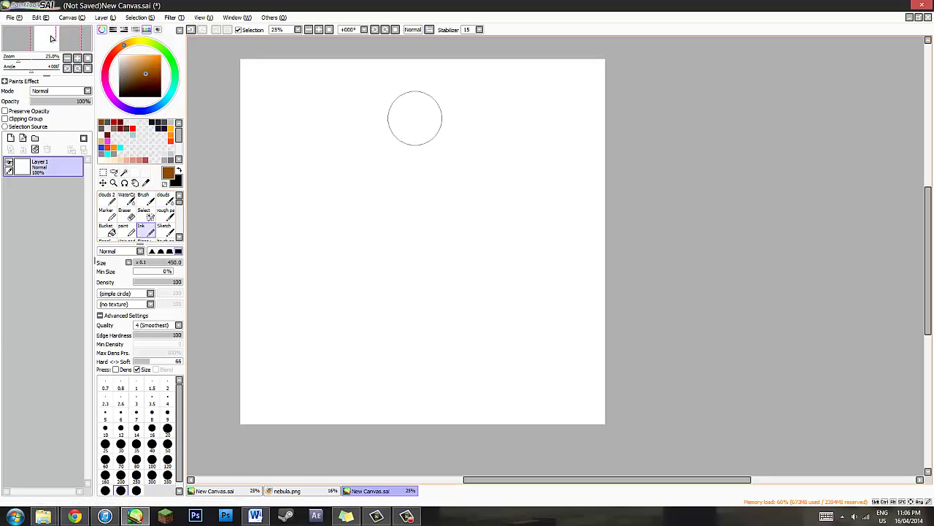
{"action": "key", "text": "bracketleft"}
{"action": "key", "text": "bracketleft"}
{"action": "key", "text": "bracketleft"}
{"action": "key", "text": "bracketleft"}
{"action": "key", "text": "bracketleft"}
{"action": "key", "text": "bracketleft"}
{"action": "key", "text": "bracketleft"}
{"action": "mouse_move", "coordinate": [468, 107]}
{"action": "left_mouse_down"}
{"action": "mouse_move", "coordinate": [451, 197]}
{"action": "mouse_move", "coordinate": [449, 145]}
{"action": "mouse_move", "coordinate": [440, 178]}
{"action": "mouse_move", "coordinate": [358, 267]}
{"action": "mouse_move", "coordinate": [347, 267]}
{"action": "mouse_move", "coordinate": [338, 162]}
{"action": "left_mouse_up"}
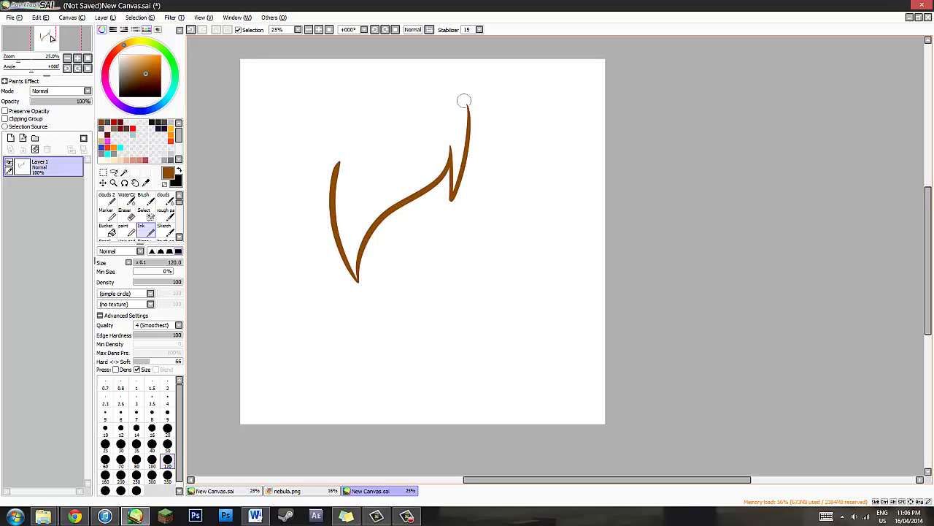
{"action": "mouse_move", "coordinate": [464, 101]}
{"action": "left_mouse_down"}
{"action": "mouse_move", "coordinate": [303, 84]}
{"action": "mouse_move", "coordinate": [362, 111]}
{"action": "mouse_move", "coordinate": [300, 192]}
{"action": "mouse_move", "coordinate": [304, 214]}
{"action": "mouse_move", "coordinate": [347, 273]}
{"action": "left_mouse_up"}
{"action": "left_click", "coordinate": [107, 230]}
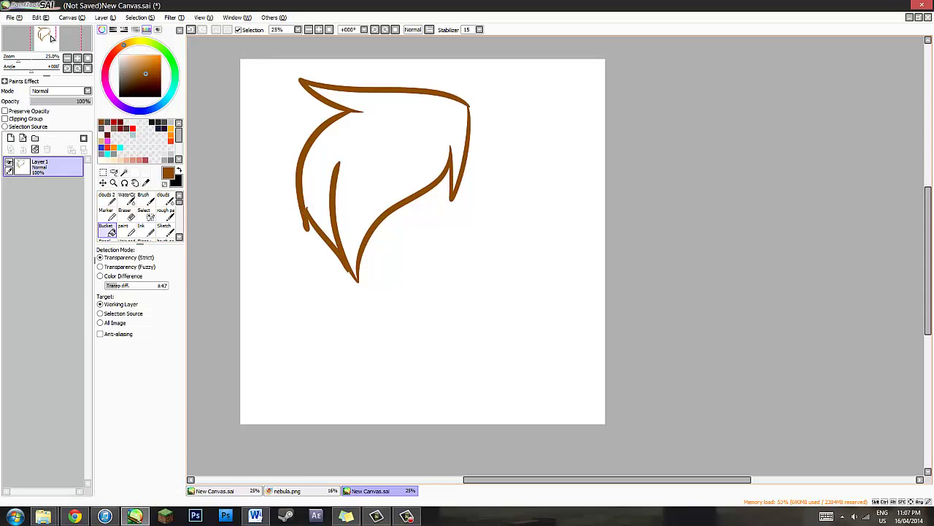
{"action": "left_click", "coordinate": [376, 160]}
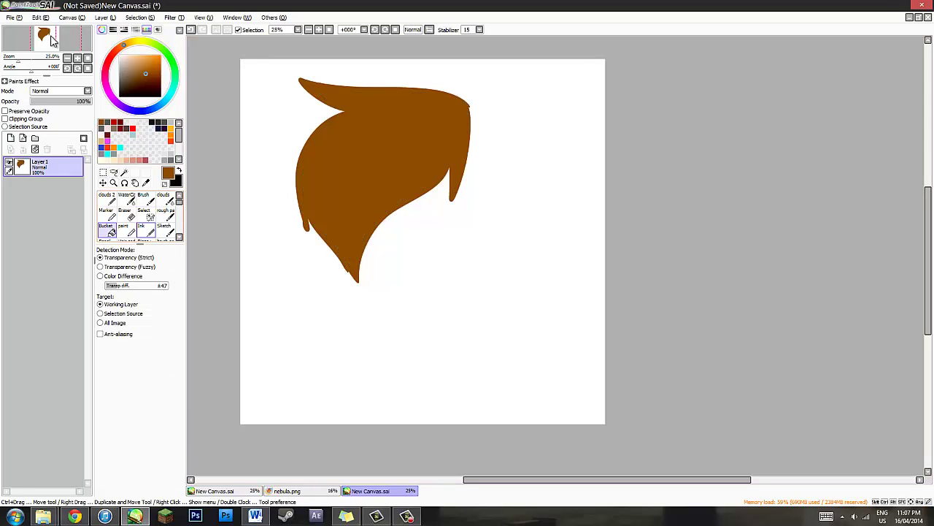
- Paint fine darker strands along the short front lock with the hair brush at size 80, extending its tip
{"action": "scroll", "coordinate": [138, 215], "scroll_direction": "down", "scroll_amount": 2}
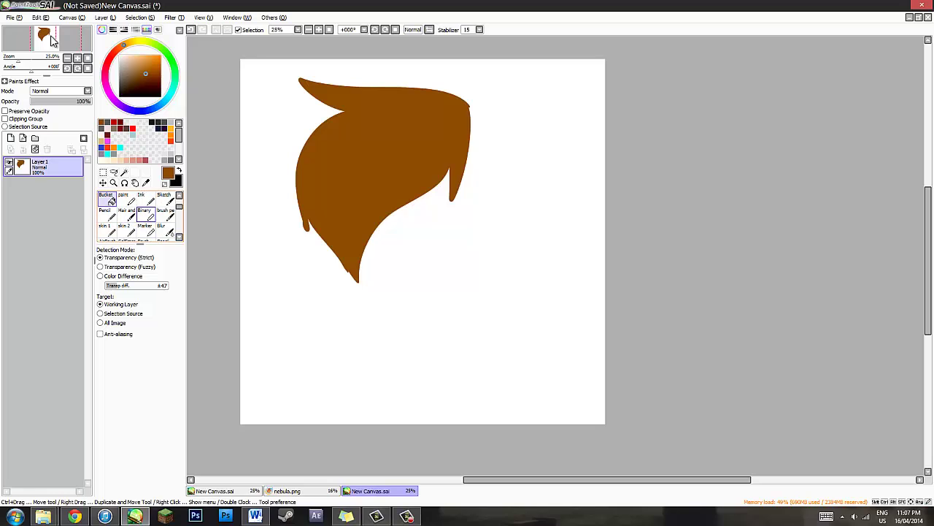
{"action": "left_click", "coordinate": [128, 214]}
{"action": "key", "text": "bracketleft"}
{"action": "key", "text": "bracketleft"}
{"action": "key", "text": "bracketleft"}
{"action": "key", "text": "bracketleft"}
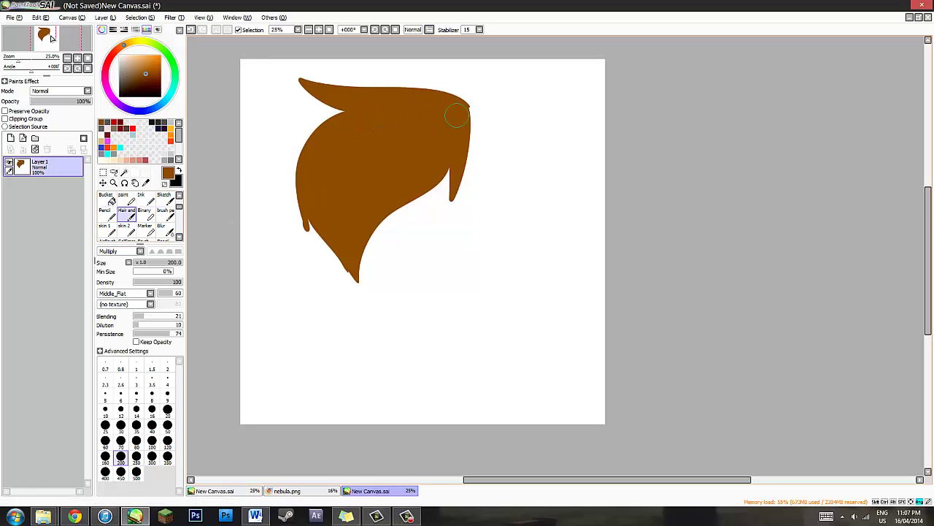
{"action": "key", "text": "bracketleft"}
{"action": "key", "text": "bracketleft"}
{"action": "key", "text": "bracketleft"}
{"action": "left_click_drag", "start_coordinate": [467, 108], "coordinate": [469, 159]}
{"action": "left_click_drag", "start_coordinate": [468, 113], "coordinate": [458, 201]}
{"action": "left_click_drag", "start_coordinate": [465, 139], "coordinate": [446, 214]}
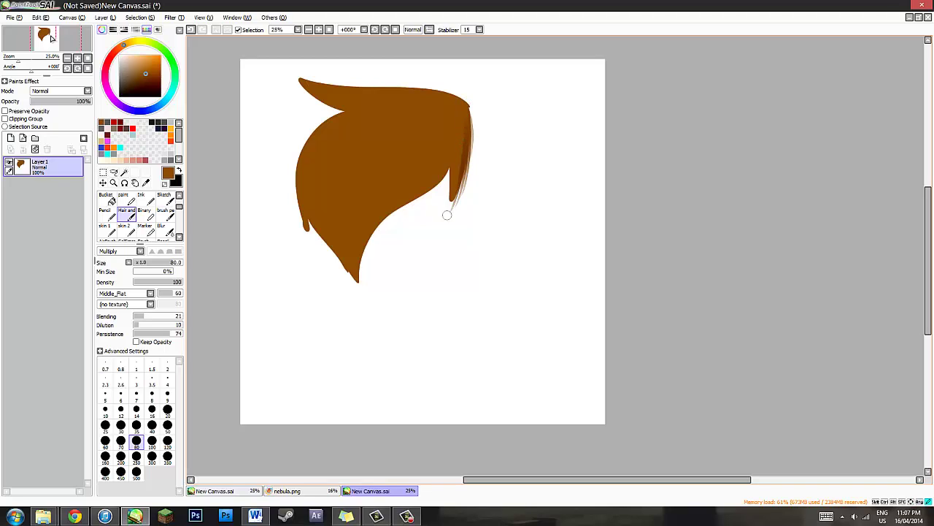
{"action": "left_click_drag", "start_coordinate": [460, 147], "coordinate": [435, 226]}
{"action": "left_click_drag", "start_coordinate": [453, 146], "coordinate": [445, 210]}
{"action": "left_click_drag", "start_coordinate": [447, 121], "coordinate": [435, 225]}
{"action": "left_click_drag", "start_coordinate": [446, 154], "coordinate": [436, 226]}
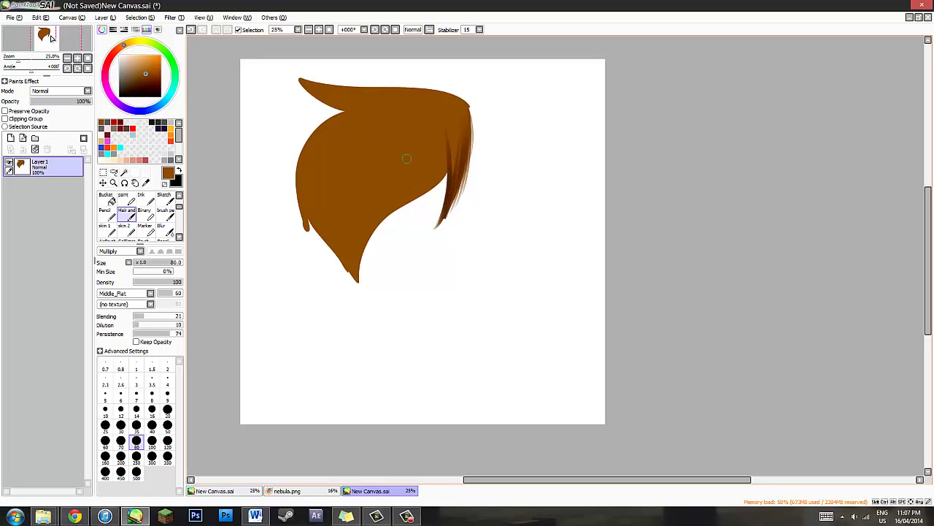
- Enlarge the hair brush to size 160 and shade the hair's lower edge from the front lock to the long pointed tip
{"action": "key", "text": "bracketright"}
{"action": "key", "text": "bracketright"}
{"action": "key", "text": "bracketright"}
{"action": "mouse_move", "coordinate": [449, 159]}
{"action": "left_mouse_down"}
{"action": "mouse_move", "coordinate": [406, 201]}
{"action": "mouse_move", "coordinate": [393, 201]}
{"action": "left_mouse_up"}
{"action": "mouse_move", "coordinate": [444, 181]}
{"action": "left_mouse_down"}
{"action": "mouse_move", "coordinate": [386, 222]}
{"action": "mouse_move", "coordinate": [426, 196]}
{"action": "mouse_move", "coordinate": [394, 209]}
{"action": "mouse_move", "coordinate": [402, 204]}
{"action": "mouse_move", "coordinate": [362, 295]}
{"action": "left_mouse_up"}
- Try shading the outer side of the long pointed tip with downward hair strokes
{"action": "mouse_move", "coordinate": [341, 231]}
{"action": "left_mouse_down"}
{"action": "mouse_move", "coordinate": [367, 293]}
{"action": "mouse_move", "coordinate": [354, 225]}
{"action": "mouse_move", "coordinate": [369, 294]}
{"action": "left_mouse_up"}
{"action": "left_click_drag", "start_coordinate": [333, 235], "coordinate": [368, 295]}
{"action": "left_click_drag", "start_coordinate": [325, 209], "coordinate": [367, 295]}
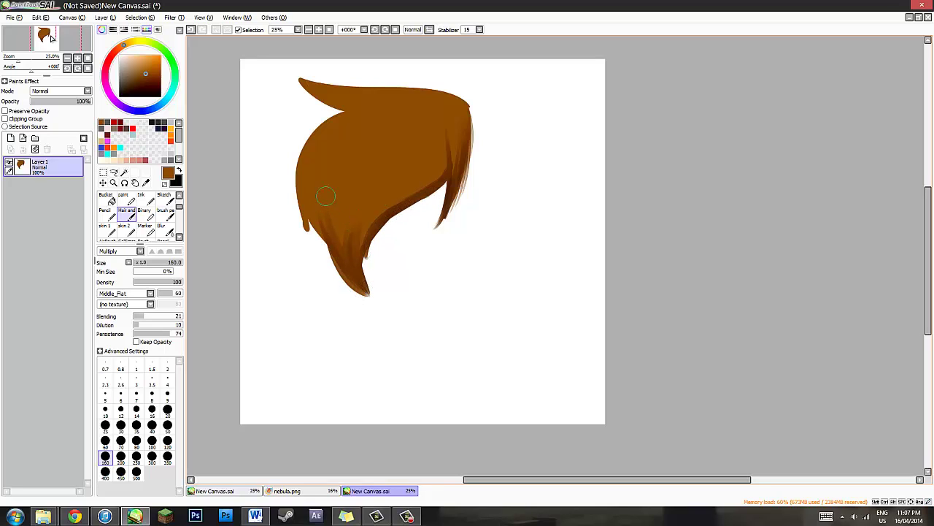
- Swap the drawing colour to black and undo the last shading strokes on the pointed tip
{"action": "key", "text": "x"}
{"action": "key", "text": "ctrl+z"}
{"action": "key", "text": "ctrl+z"}
{"action": "key", "text": "ctrl+z"}
{"action": "key", "text": "ctrl+z"}
{"action": "key", "text": "ctrl+z"}
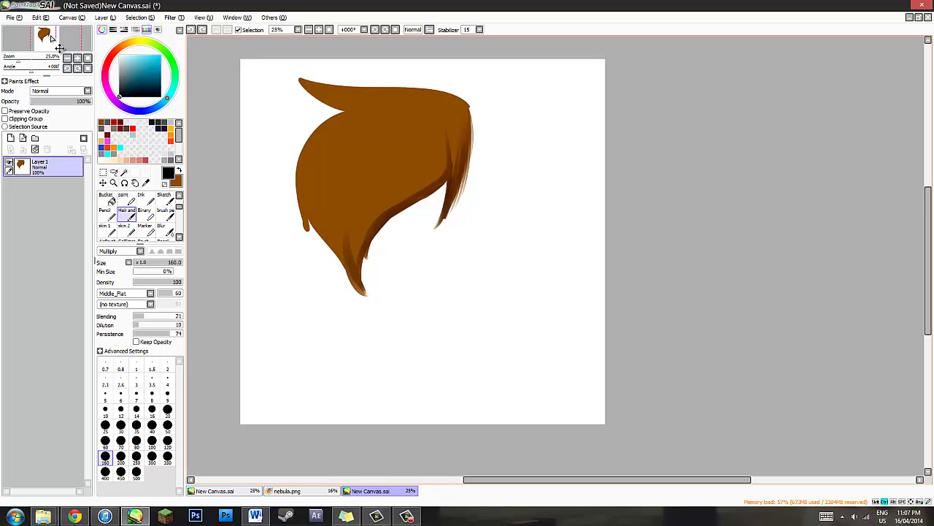
{"action": "key", "text": "ctrl+z"}
- Try a black stroke on the pointed tip, undo it, and paint a curved black sample strand beside the tip
{"action": "left_click_drag", "start_coordinate": [366, 236], "coordinate": [365, 292]}
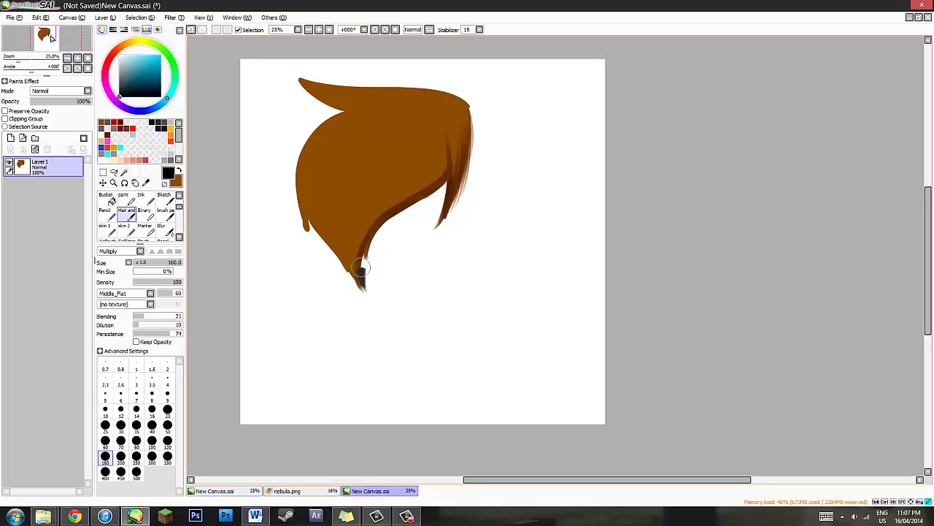
{"action": "key", "text": "ctrl+z"}
{"action": "mouse_move", "coordinate": [378, 222]}
{"action": "left_mouse_down"}
{"action": "mouse_move", "coordinate": [363, 288]}
{"action": "mouse_move", "coordinate": [393, 250]}
{"action": "mouse_move", "coordinate": [374, 310]}
{"action": "left_mouse_up"}
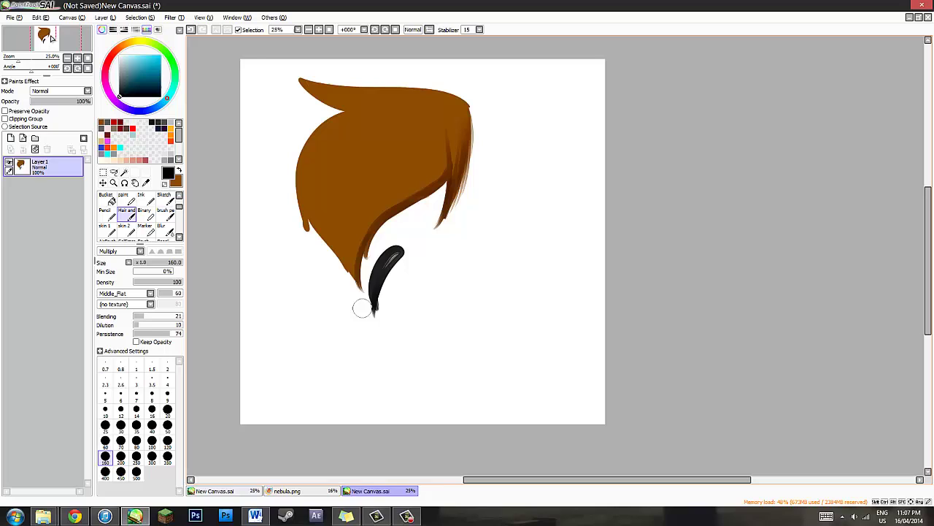
- Undo the black sample strand and shade the long pointed tip with curved brown hair strokes that split its end
{"action": "key", "text": "ctrl+z"}
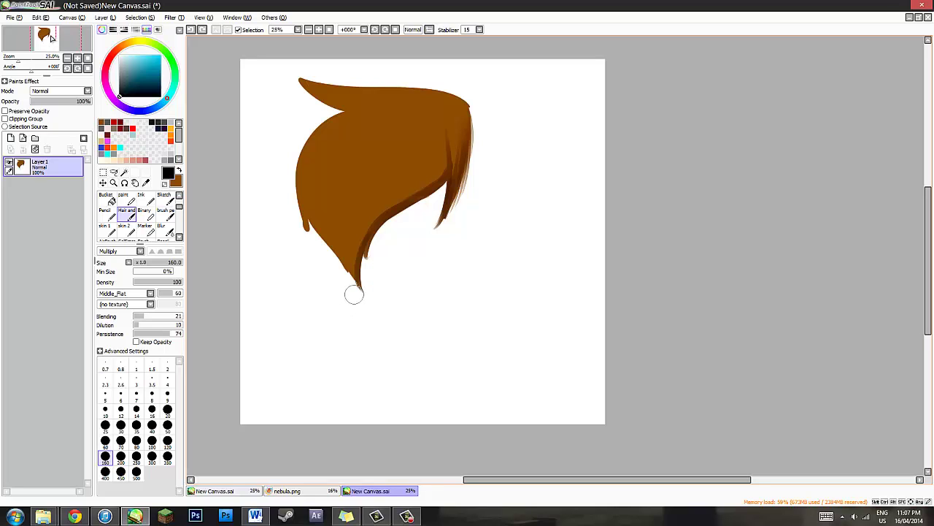
{"action": "key", "text": "x"}
{"action": "mouse_move", "coordinate": [373, 217]}
{"action": "left_mouse_down"}
{"action": "mouse_move", "coordinate": [365, 277]}
{"action": "mouse_move", "coordinate": [373, 311]}
{"action": "left_mouse_up"}
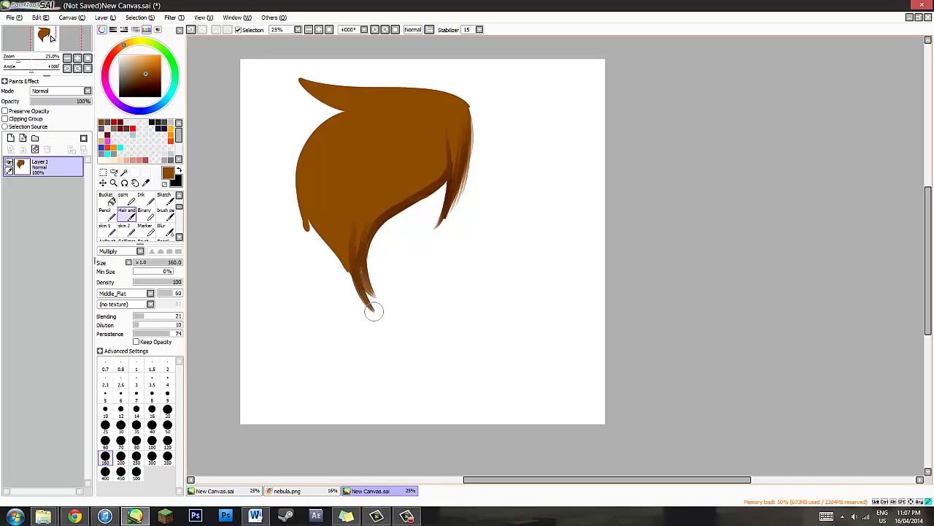
{"action": "mouse_move", "coordinate": [370, 282]}
{"action": "left_mouse_down"}
{"action": "mouse_move", "coordinate": [355, 183]}
{"action": "mouse_move", "coordinate": [371, 191]}
{"action": "left_mouse_up"}
{"action": "mouse_move", "coordinate": [358, 261]}
{"action": "left_mouse_down"}
{"action": "mouse_move", "coordinate": [400, 176]}
{"action": "mouse_move", "coordinate": [390, 191]}
{"action": "mouse_move", "coordinate": [449, 120]}
{"action": "mouse_move", "coordinate": [454, 137]}
{"action": "mouse_move", "coordinate": [387, 195]}
{"action": "left_mouse_up"}
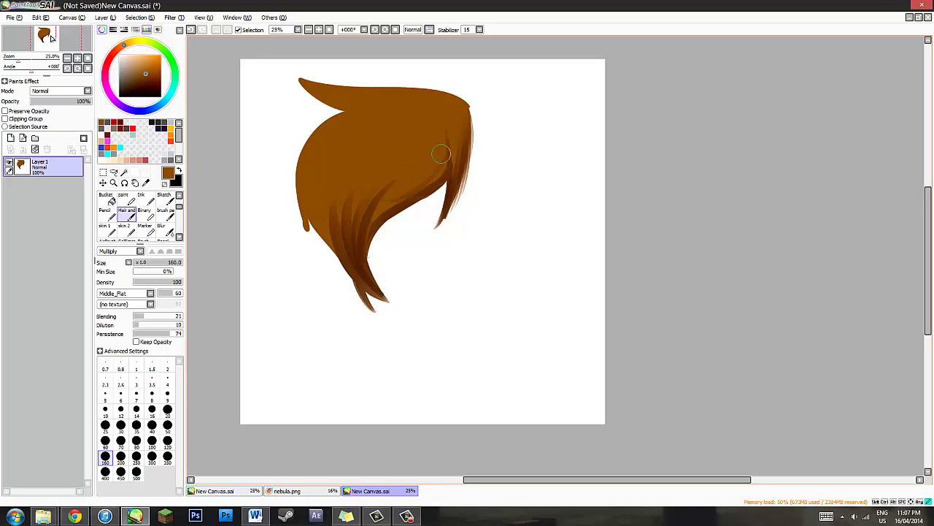
- Paint curved brown strands along the hair's rounded back edge, extending their pointed ends past the outline
{"action": "mouse_move", "coordinate": [437, 168]}
{"action": "left_mouse_down"}
{"action": "mouse_move", "coordinate": [353, 238]}
{"action": "mouse_move", "coordinate": [355, 263]}
{"action": "mouse_move", "coordinate": [390, 164]}
{"action": "left_mouse_up"}
{"action": "mouse_move", "coordinate": [357, 112]}
{"action": "left_mouse_down"}
{"action": "mouse_move", "coordinate": [285, 157]}
{"action": "mouse_move", "coordinate": [276, 182]}
{"action": "left_mouse_up"}
{"action": "mouse_move", "coordinate": [329, 124]}
{"action": "left_mouse_down"}
{"action": "mouse_move", "coordinate": [288, 210]}
{"action": "mouse_move", "coordinate": [301, 196]}
{"action": "mouse_move", "coordinate": [303, 156]}
{"action": "mouse_move", "coordinate": [306, 257]}
{"action": "left_mouse_up"}
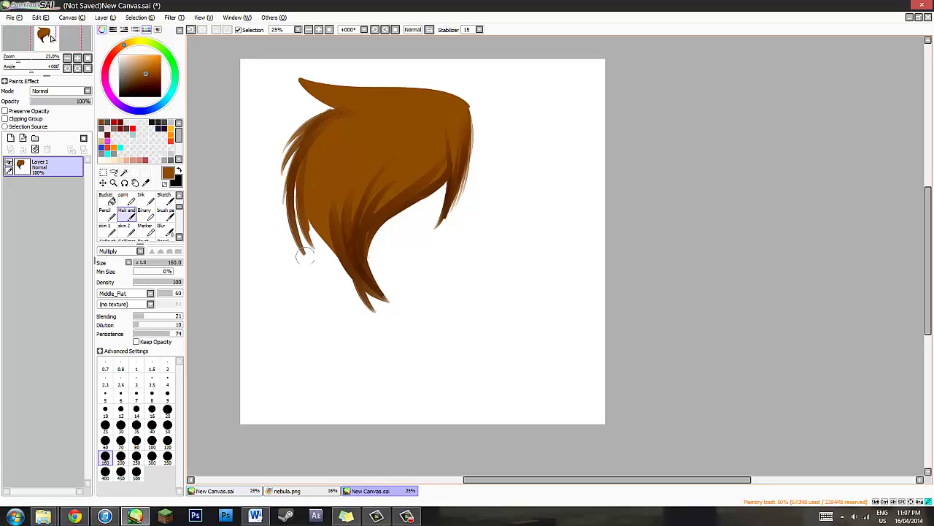
{"action": "left_click_drag", "start_coordinate": [300, 172], "coordinate": [329, 260]}
{"action": "left_click_drag", "start_coordinate": [318, 155], "coordinate": [334, 277]}
- Shade the back half of the hair with long curved brown strokes sweeping down from the crown
{"action": "left_click_drag", "start_coordinate": [397, 126], "coordinate": [329, 246]}
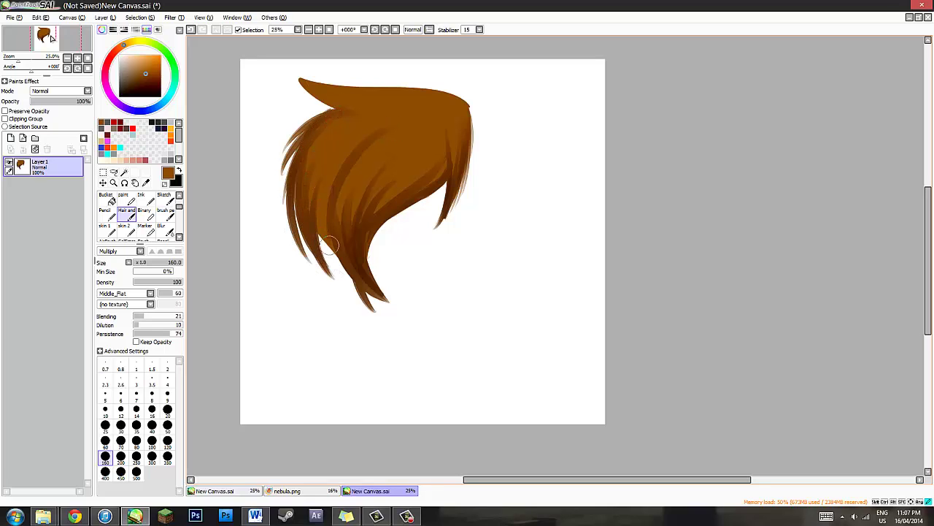
{"action": "mouse_move", "coordinate": [341, 195]}
{"action": "left_mouse_down"}
{"action": "mouse_move", "coordinate": [320, 240]}
{"action": "mouse_move", "coordinate": [326, 254]}
{"action": "left_mouse_up"}
{"action": "left_click_drag", "start_coordinate": [378, 119], "coordinate": [306, 229]}
{"action": "left_click_drag", "start_coordinate": [352, 113], "coordinate": [311, 172]}
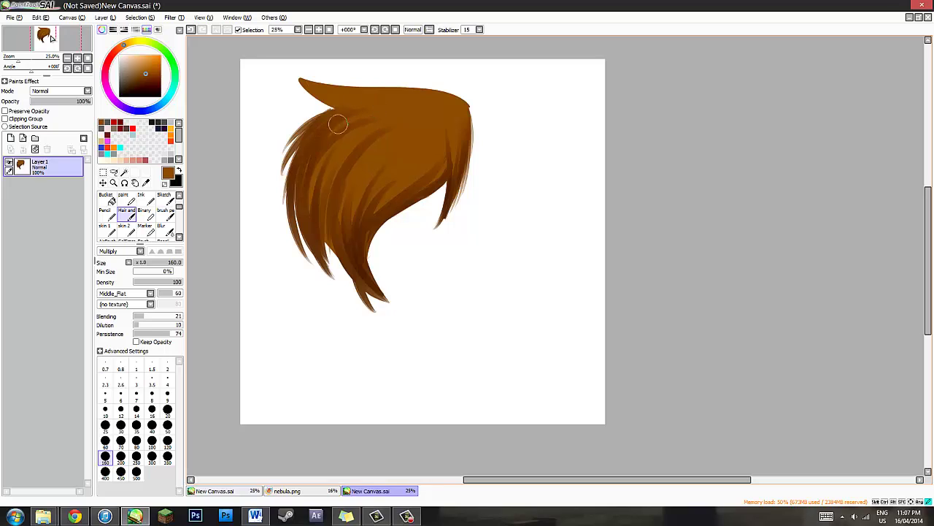
{"action": "mouse_move", "coordinate": [356, 133]}
{"action": "left_mouse_down"}
{"action": "mouse_move", "coordinate": [299, 194]}
{"action": "mouse_move", "coordinate": [305, 207]}
{"action": "left_mouse_up"}
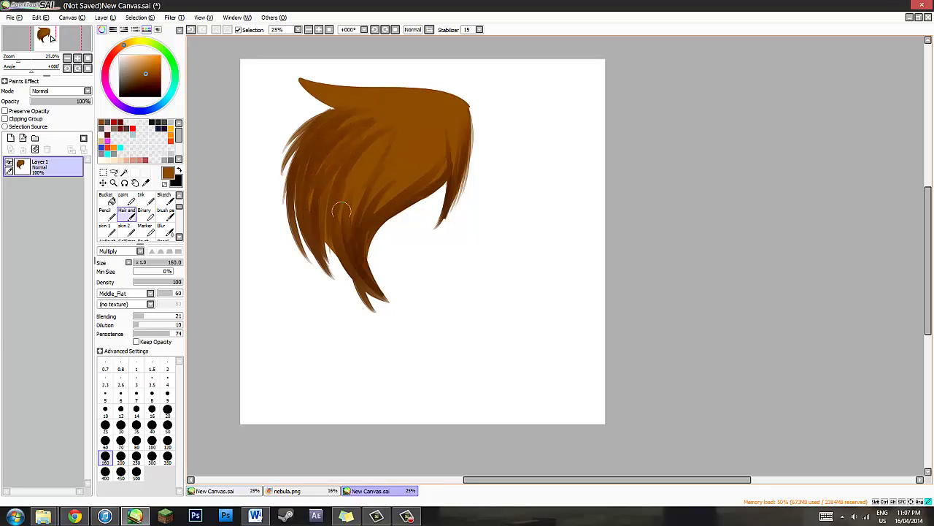
- Fill the middle of the hair with overlapping brown strands running from below the crown towards the long tip
{"action": "mouse_move", "coordinate": [394, 131]}
{"action": "left_mouse_down"}
{"action": "mouse_move", "coordinate": [344, 223]}
{"action": "mouse_move", "coordinate": [355, 210]}
{"action": "left_mouse_up"}
{"action": "mouse_move", "coordinate": [440, 124]}
{"action": "left_mouse_down"}
{"action": "mouse_move", "coordinate": [413, 183]}
{"action": "mouse_move", "coordinate": [380, 207]}
{"action": "left_mouse_up"}
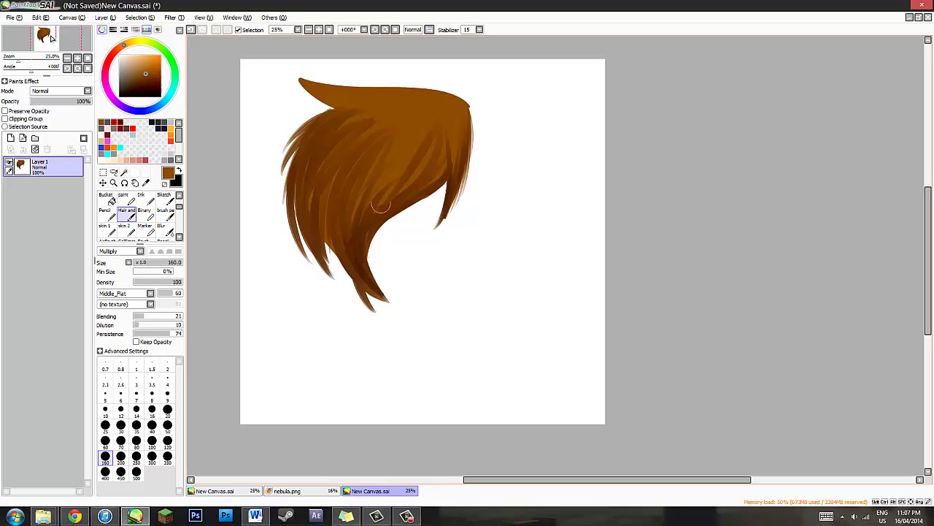
{"action": "mouse_move", "coordinate": [414, 142]}
{"action": "left_mouse_down"}
{"action": "mouse_move", "coordinate": [366, 217]}
{"action": "mouse_move", "coordinate": [361, 202]}
{"action": "left_mouse_up"}
{"action": "left_click_drag", "start_coordinate": [405, 124], "coordinate": [349, 245]}
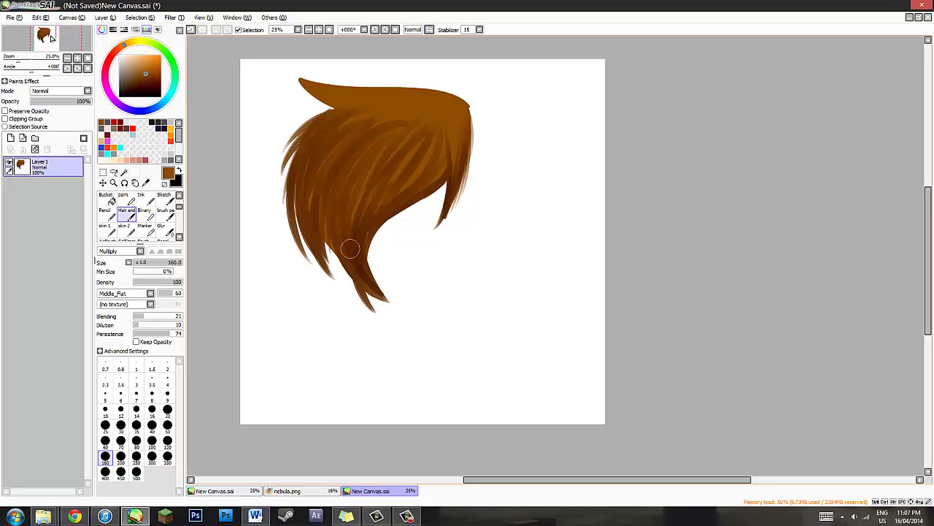
{"action": "left_click_drag", "start_coordinate": [332, 142], "coordinate": [307, 207]}
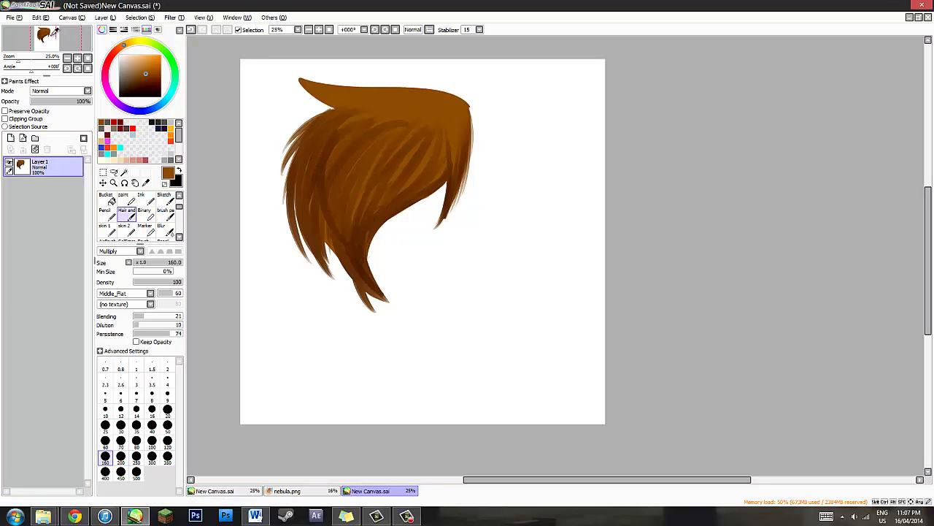
- Try bright orange strokes with the hair brush across the hair and the blank canvas, and undo them
{"action": "left_click", "coordinate": [160, 55]}
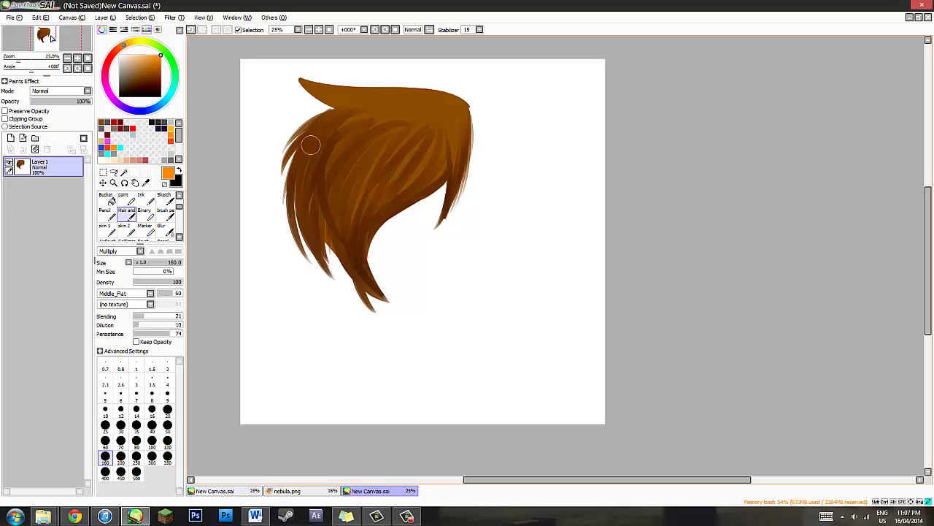
{"action": "mouse_move", "coordinate": [325, 162]}
{"action": "left_mouse_down"}
{"action": "mouse_move", "coordinate": [349, 154]}
{"action": "mouse_move", "coordinate": [409, 191]}
{"action": "mouse_move", "coordinate": [420, 233]}
{"action": "mouse_move", "coordinate": [487, 314]}
{"action": "mouse_move", "coordinate": [377, 354]}
{"action": "mouse_move", "coordinate": [280, 293]}
{"action": "left_mouse_up"}
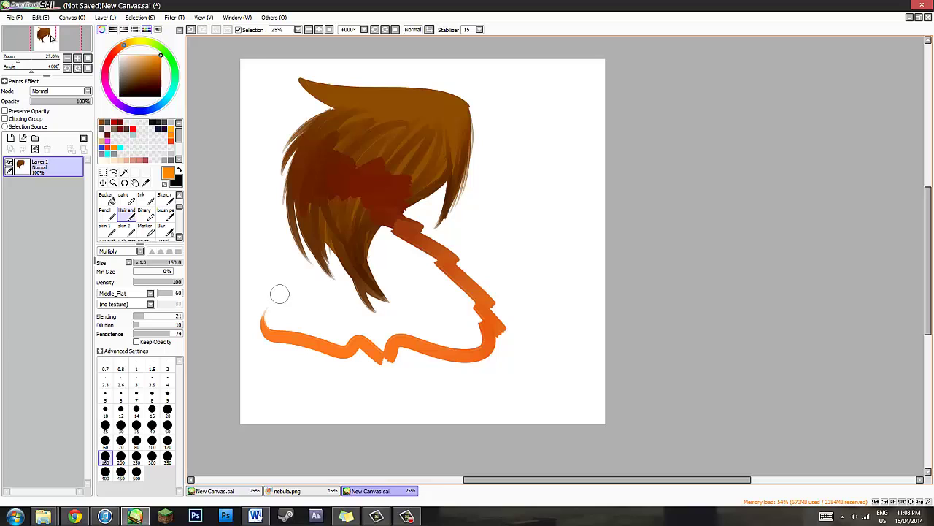
{"action": "mouse_move", "coordinate": [559, 204]}
{"action": "left_mouse_down"}
{"action": "mouse_move", "coordinate": [394, 82]}
{"action": "mouse_move", "coordinate": [376, 167]}
{"action": "mouse_move", "coordinate": [472, 370]}
{"action": "mouse_move", "coordinate": [541, 368]}
{"action": "left_mouse_up"}
{"action": "key", "text": "ctrl+z"}
{"action": "key", "text": "ctrl+z"}
{"action": "key", "text": "ctrl+z"}
{"action": "key", "text": "ctrl+z"}
{"action": "key", "text": "ctrl+z"}
{"action": "key", "text": "ctrl+z"}
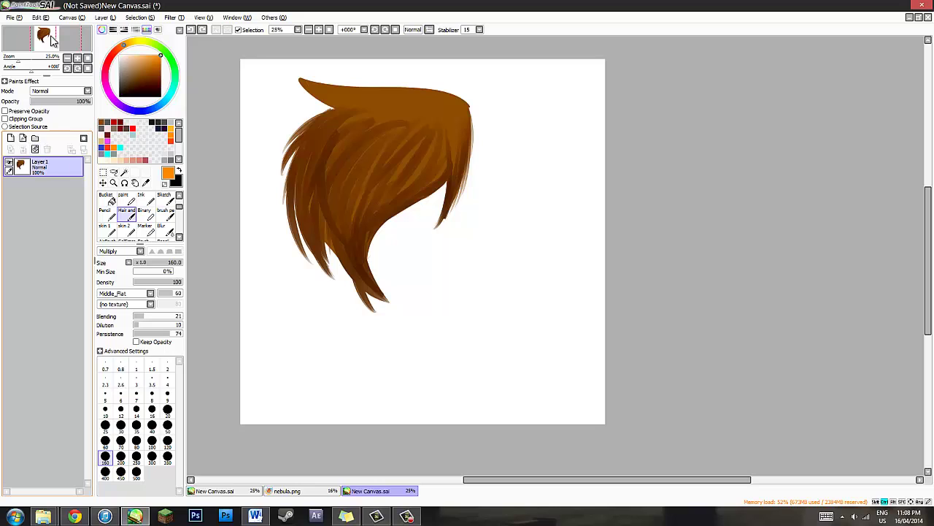
- Undo the hair strokes and the hair shape back to the oval fur painting with its clipped Luminosity layer
{"action": "key", "text": "ctrl+z"}
{"action": "key", "text": "ctrl+z"}
{"action": "key", "text": "ctrl+z"}
{"action": "key", "text": "ctrl+z"}
{"action": "key", "text": "ctrl+z"}
{"action": "key", "text": "ctrl+z"}
{"action": "key", "text": "ctrl+z"}
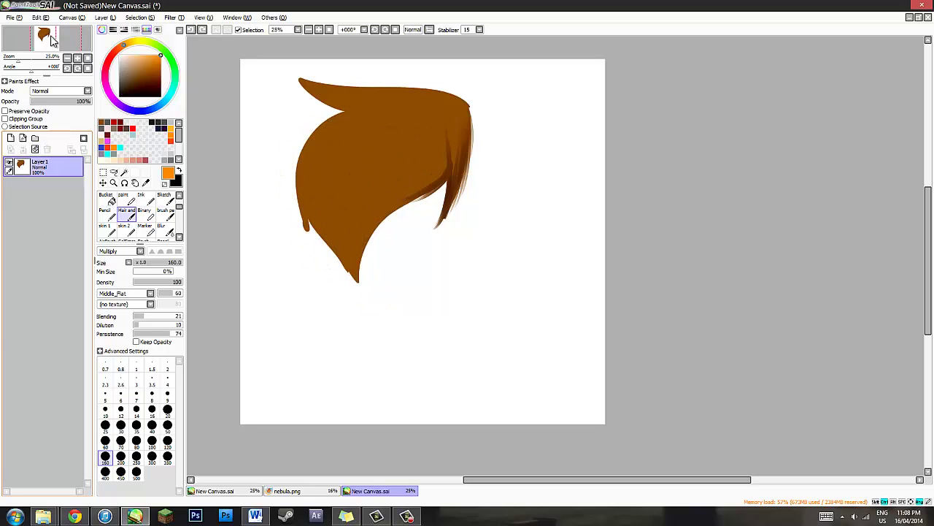
{"action": "key", "text": "ctrl+z"}
{"action": "key", "text": "ctrl+z"}
{"action": "key", "text": "ctrl+z"}
{"action": "key", "text": "ctrl+z"}
{"action": "key", "text": "ctrl+z"}
- Merge the clipped Luminosity highlight layer down into Layer 1
{"action": "left_click_drag", "start_coordinate": [51, 37], "coordinate": [51, 38]}
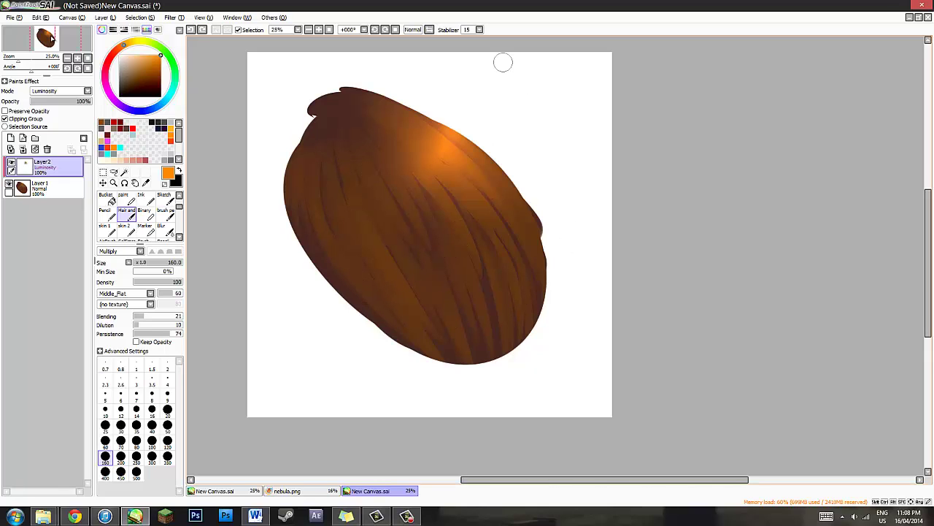
{"action": "key", "text": "ctrl+y"}
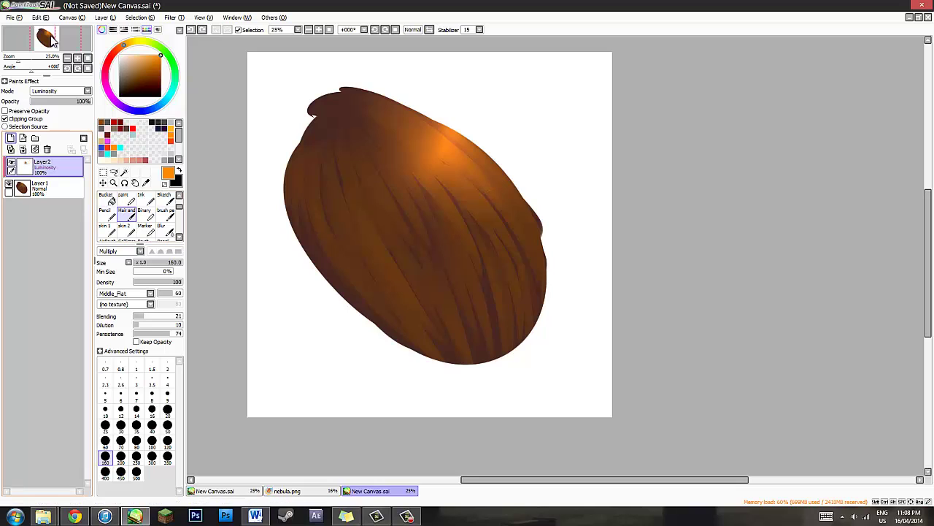
{"action": "key", "text": "ctrl+e"}
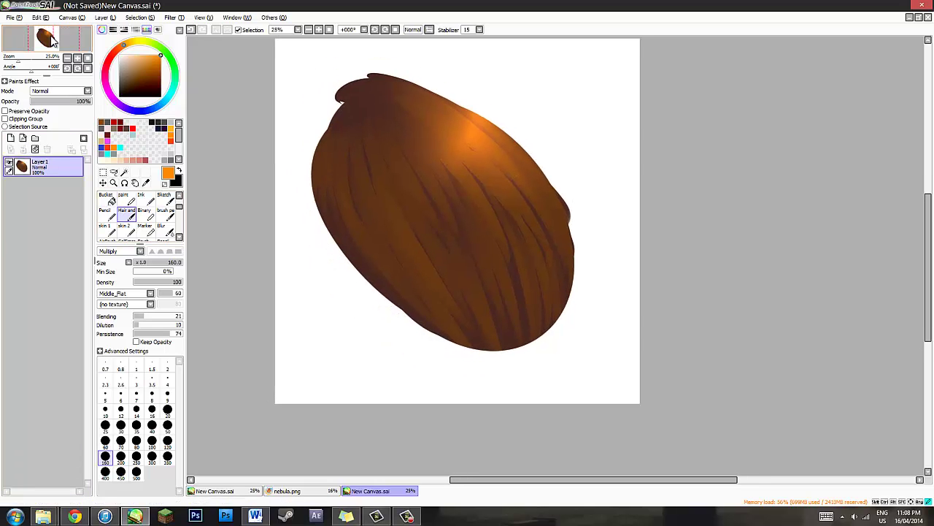